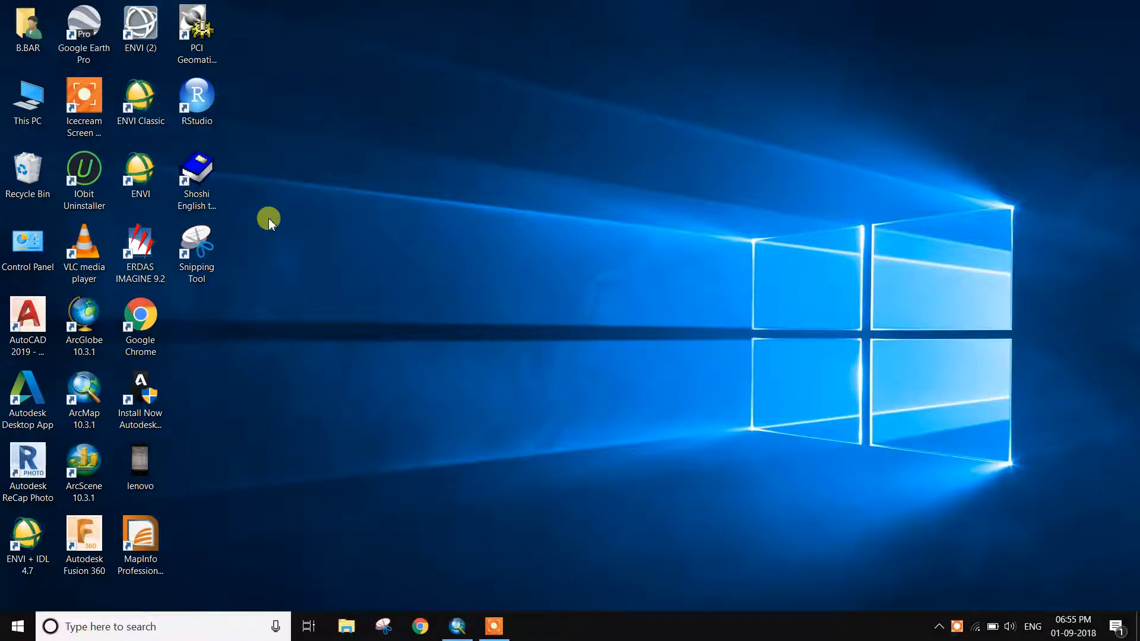
- Switch to ArcMap and add the PM.shp shapefile from the PM folder to the map
click(457, 626)
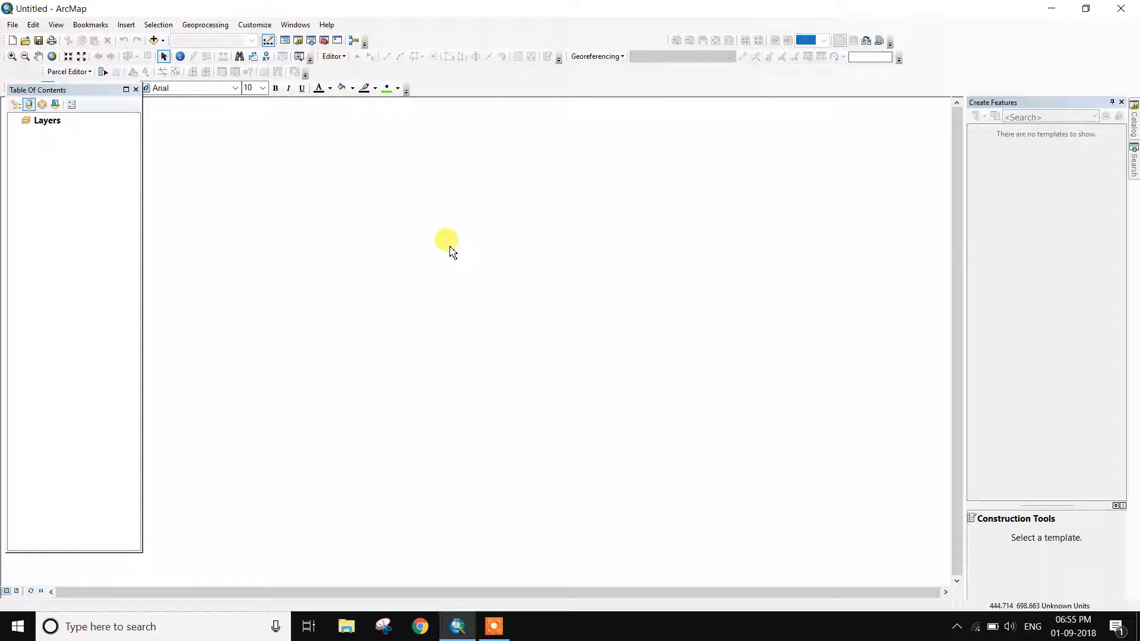
click(153, 40)
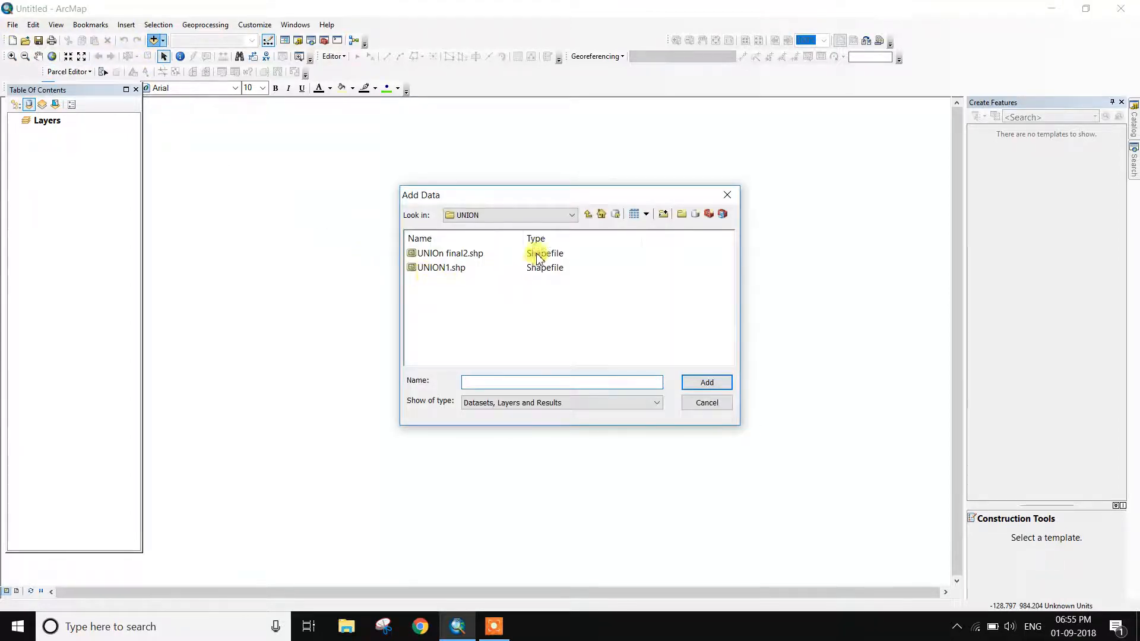
click(593, 215)
double_click(421, 268)
click(433, 324)
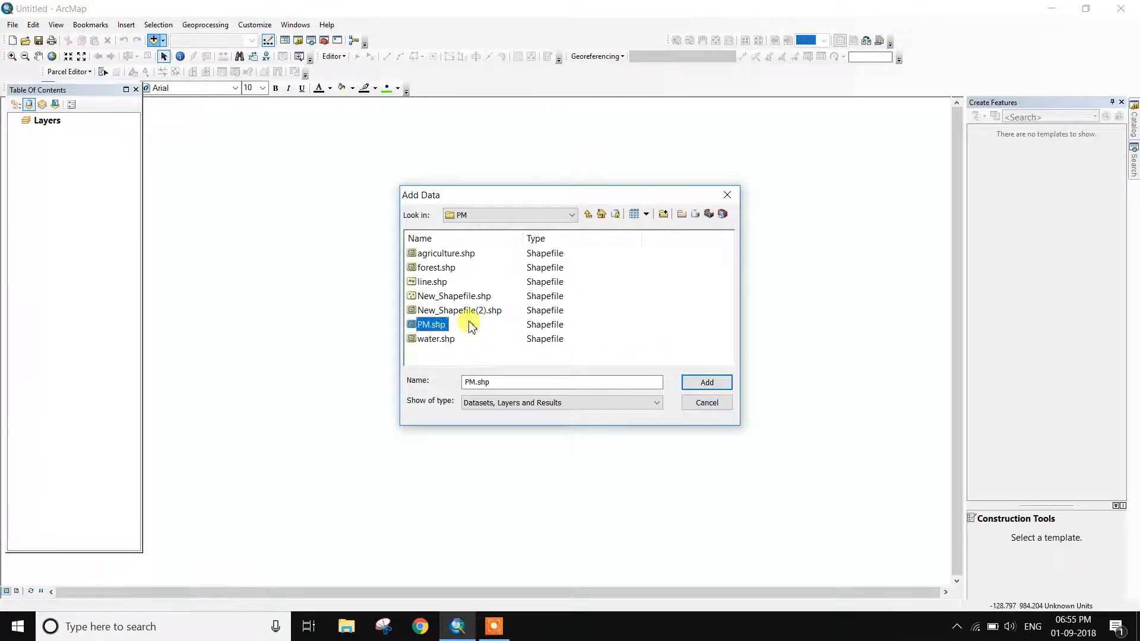
click(709, 386)
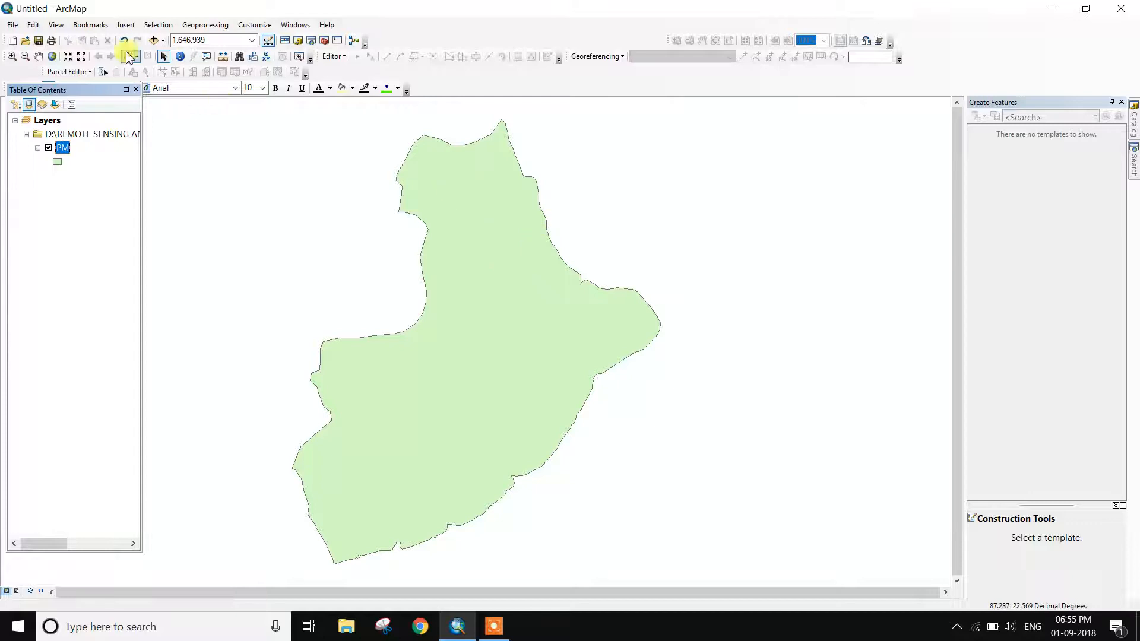
- Open the Catalog and browse D:\ to the overlay folder under REMOTE SENSING AND GIS and RS &GIS
click(325, 41)
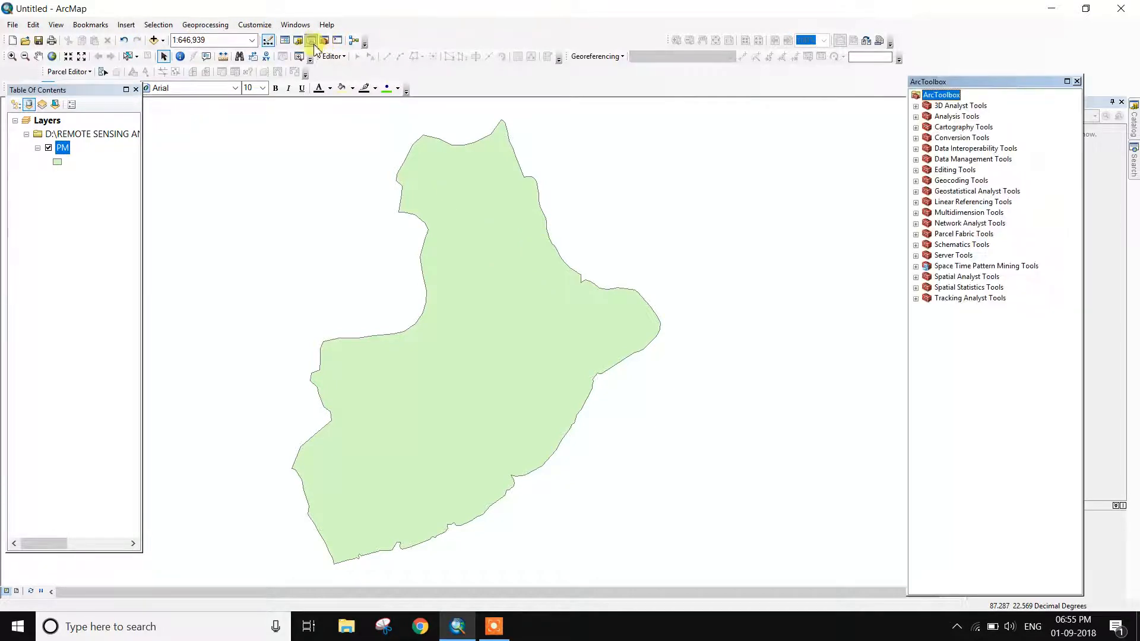
click(298, 41)
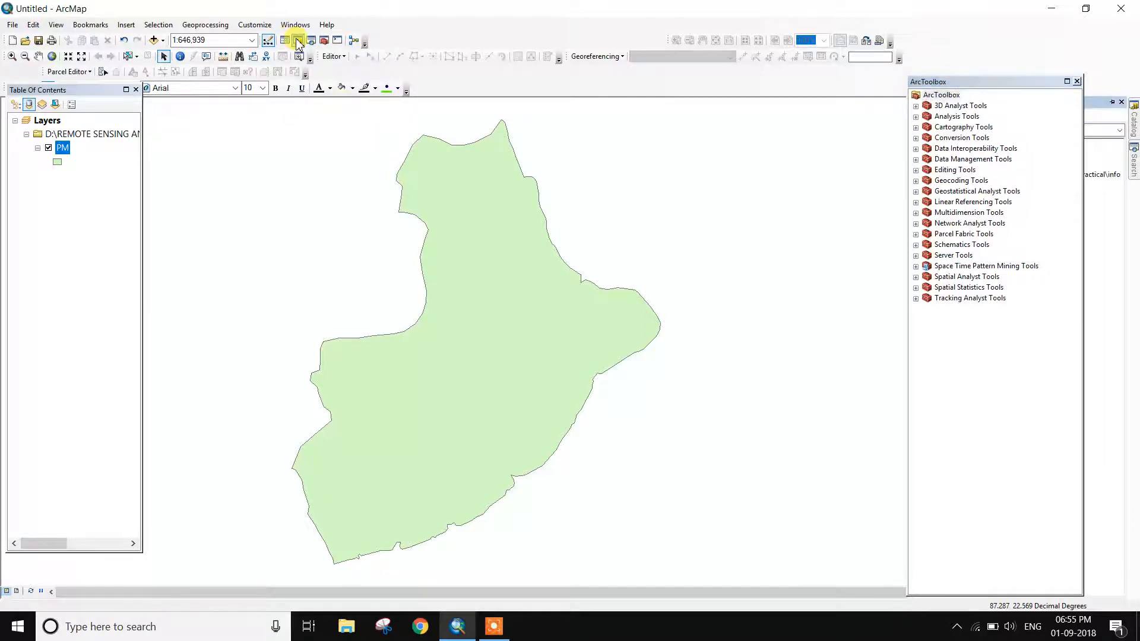
click(1076, 81)
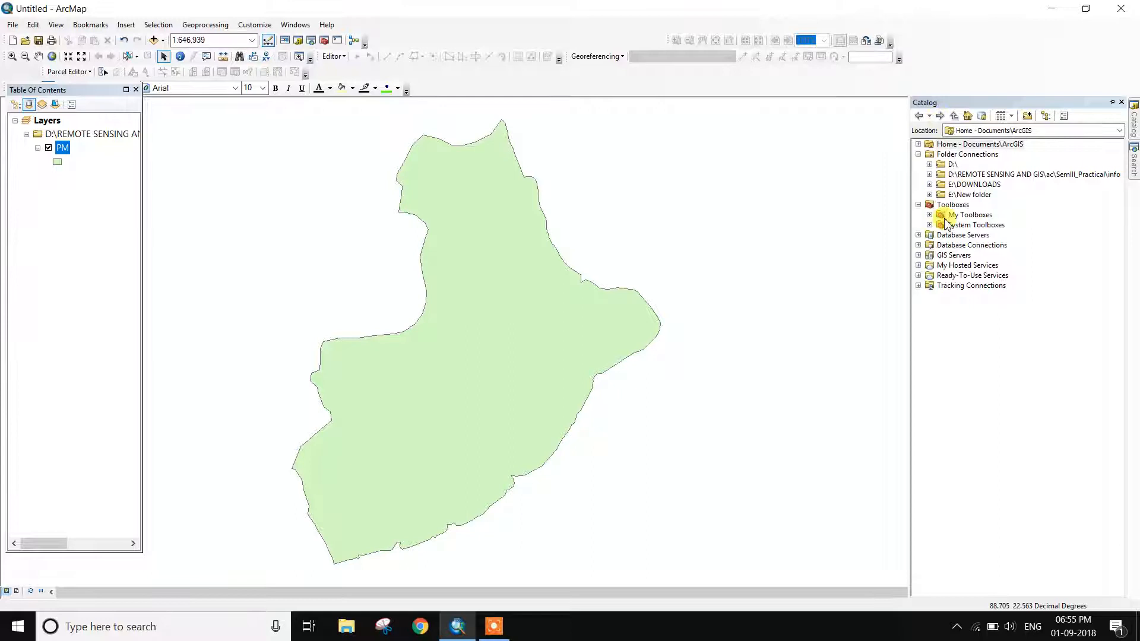
click(929, 165)
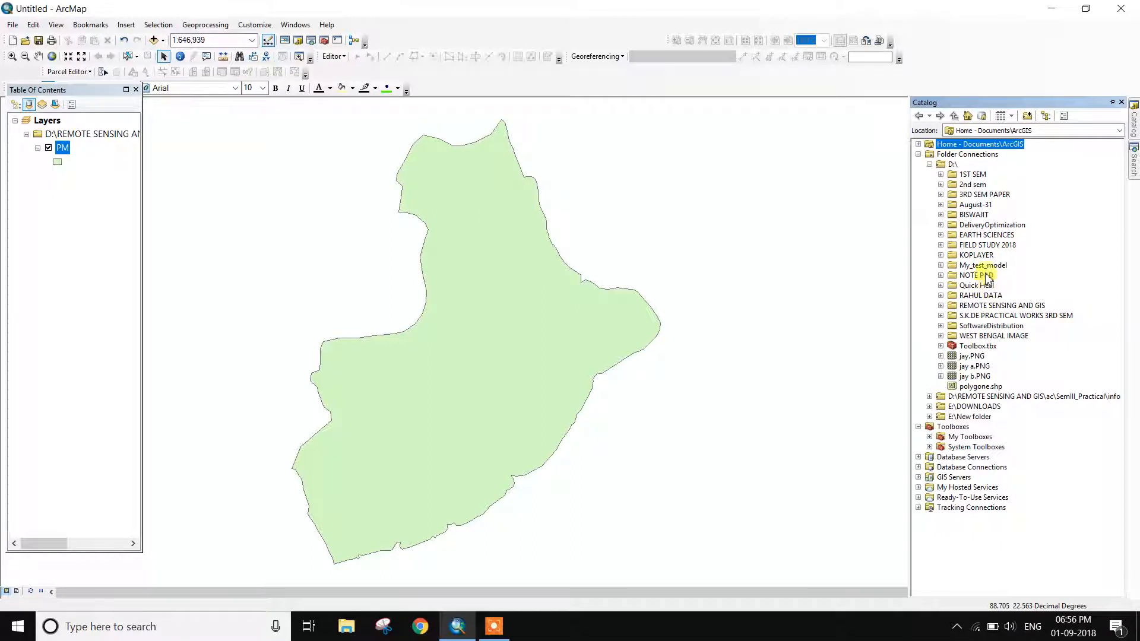
double_click(988, 306)
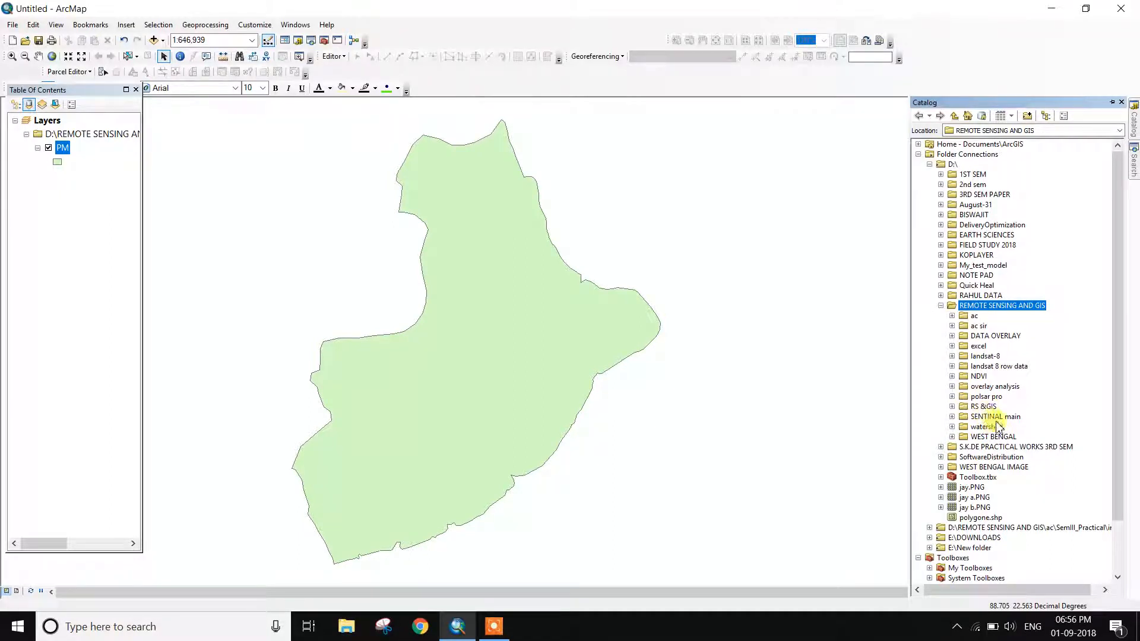
double_click(983, 406)
scroll(1009, 457, down, 6)
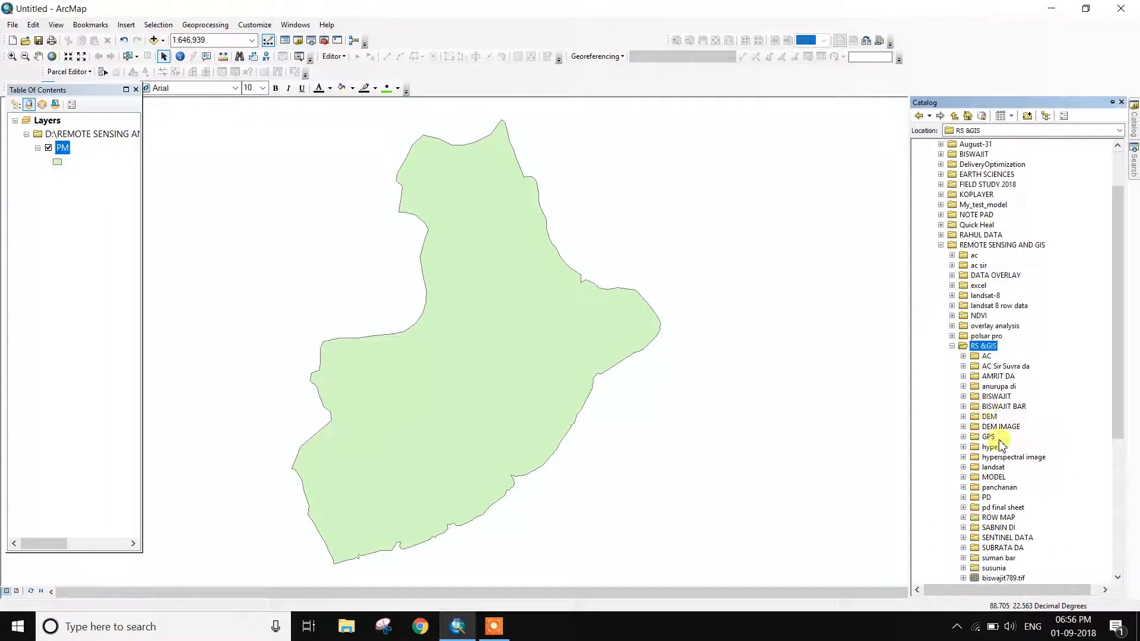
scroll(1021, 471, down, 3)
double_click(992, 347)
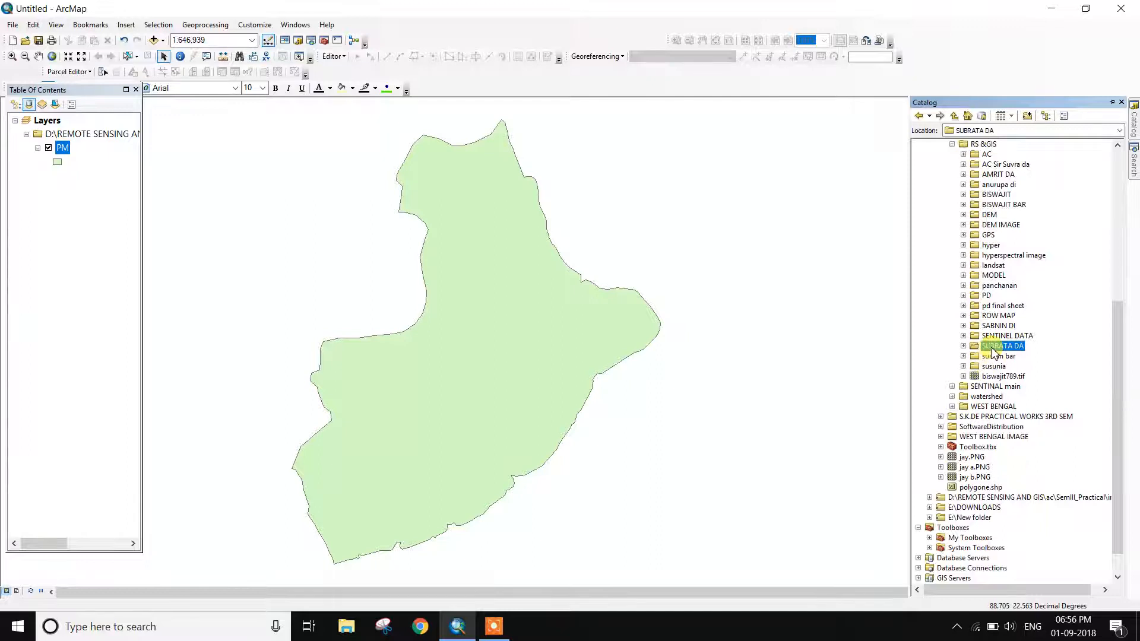
click(1003, 377)
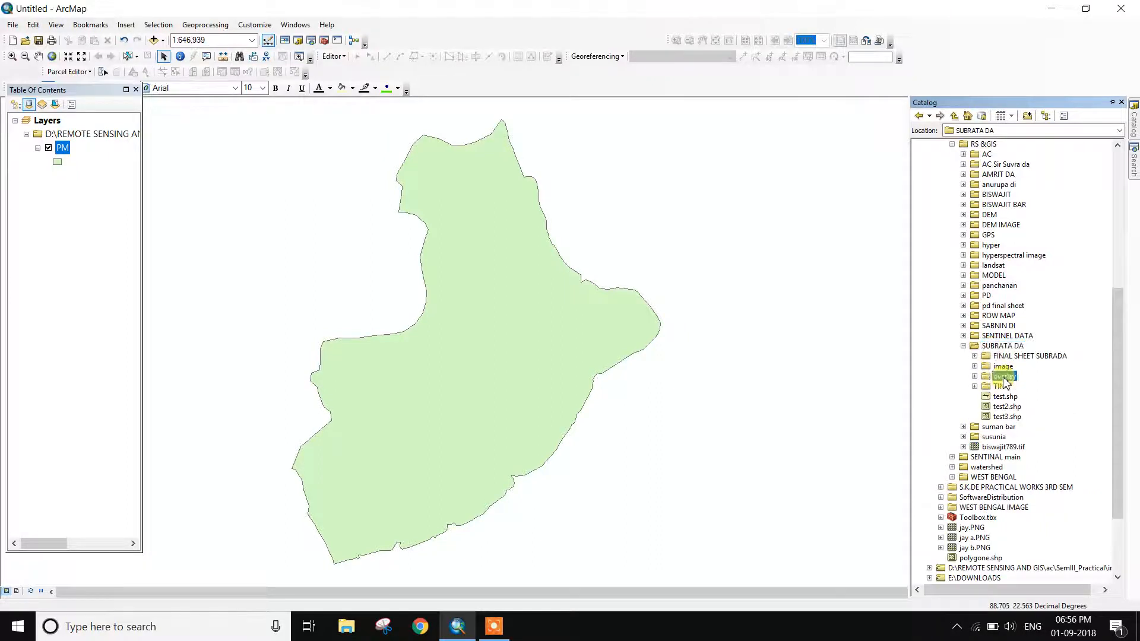
- Start a new shapefile in the overlay folder, naming it waterbody and setting its feature type to Polygon
right_click(1004, 378)
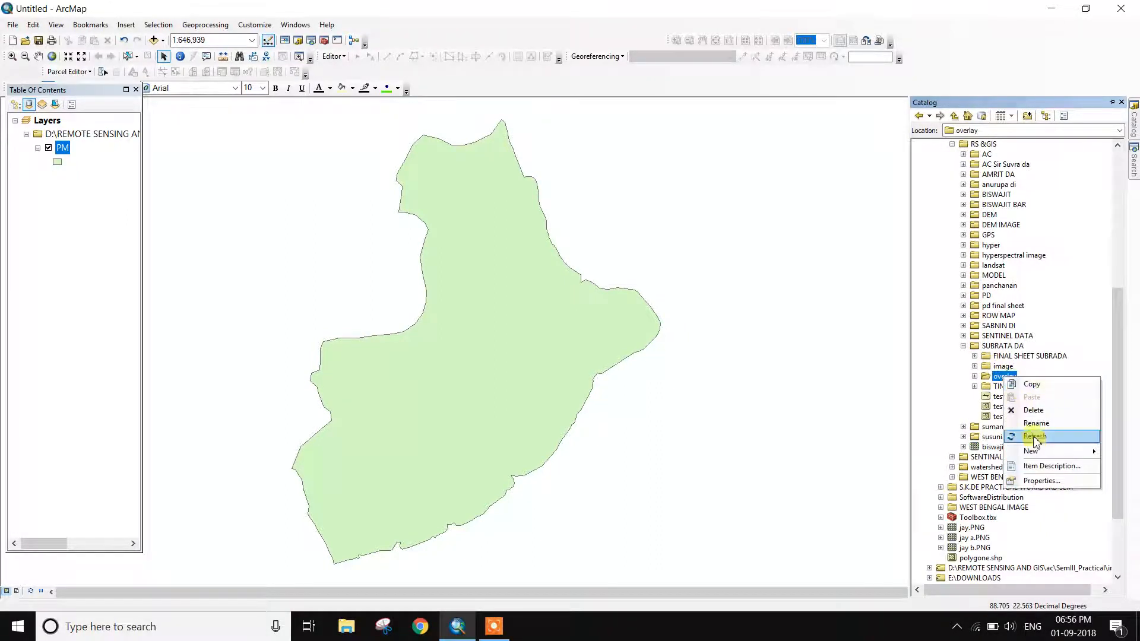
mouse_move(1039, 460)
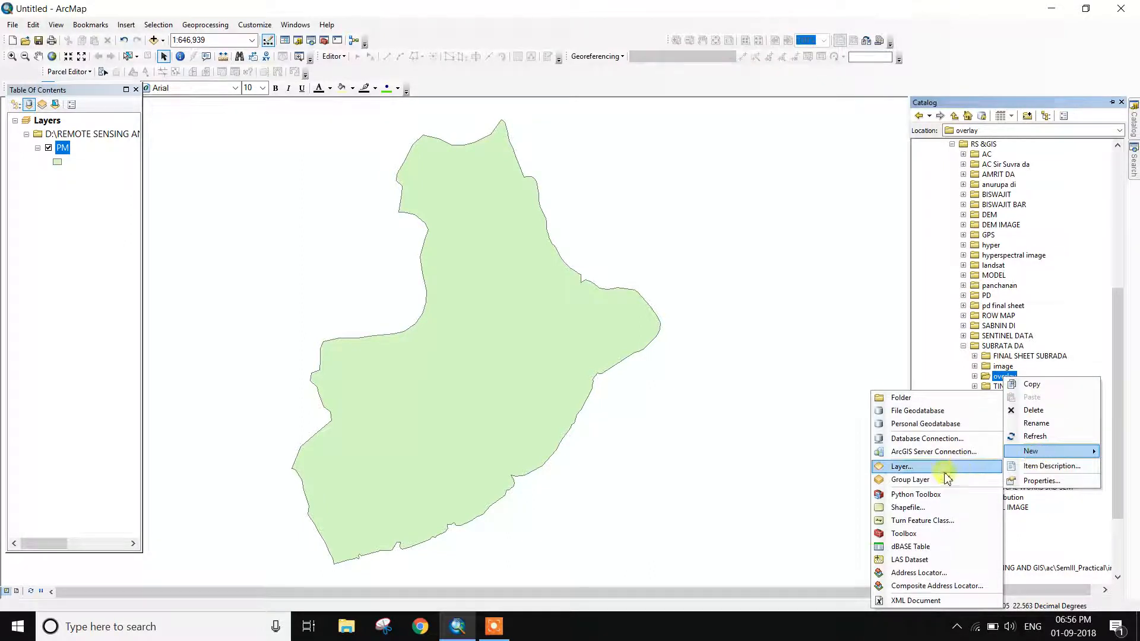
click(919, 507)
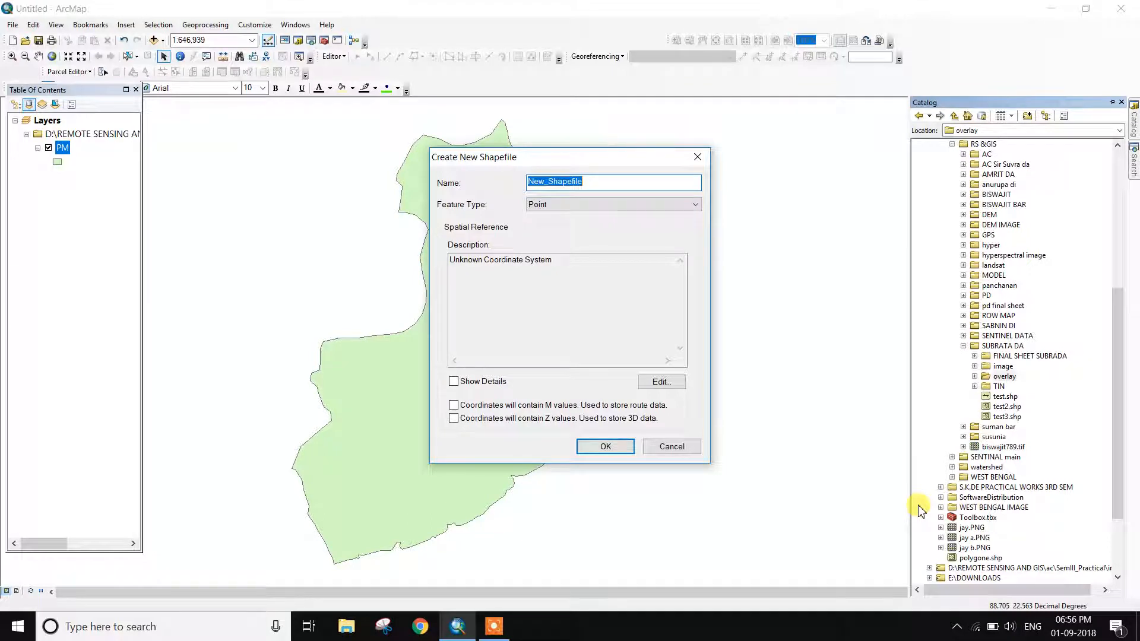
text(waterbody)
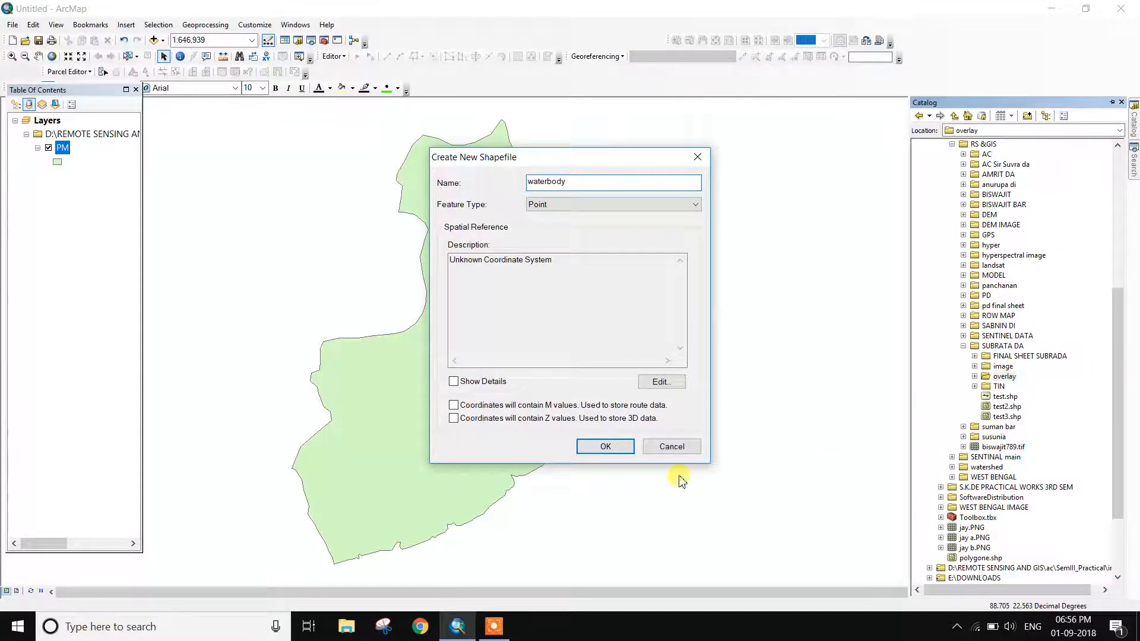
click(702, 206)
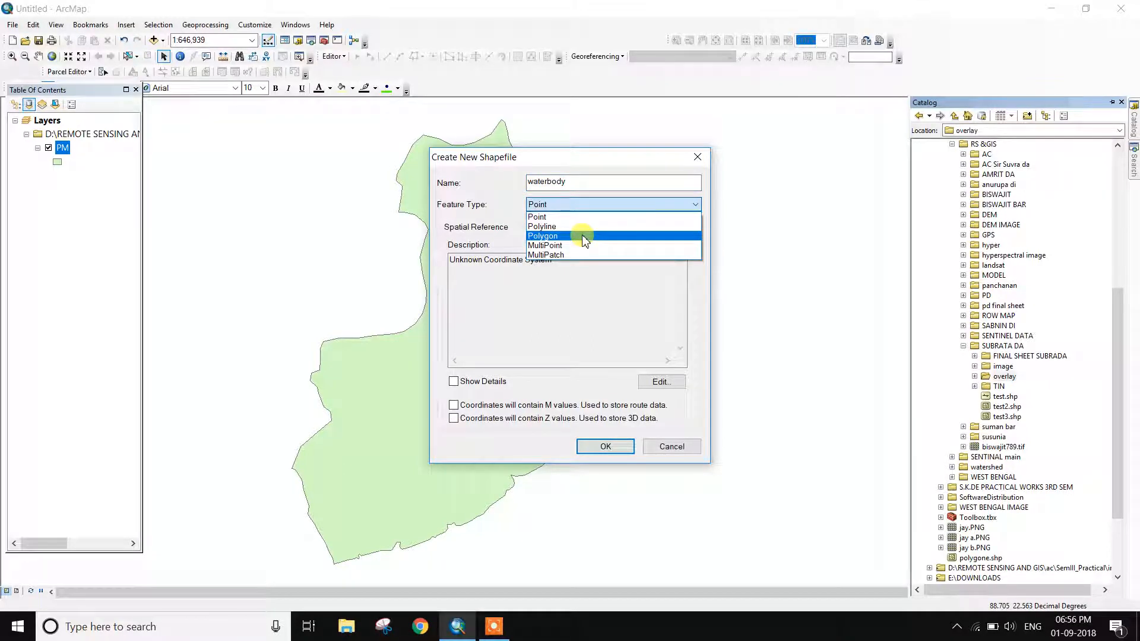
click(583, 237)
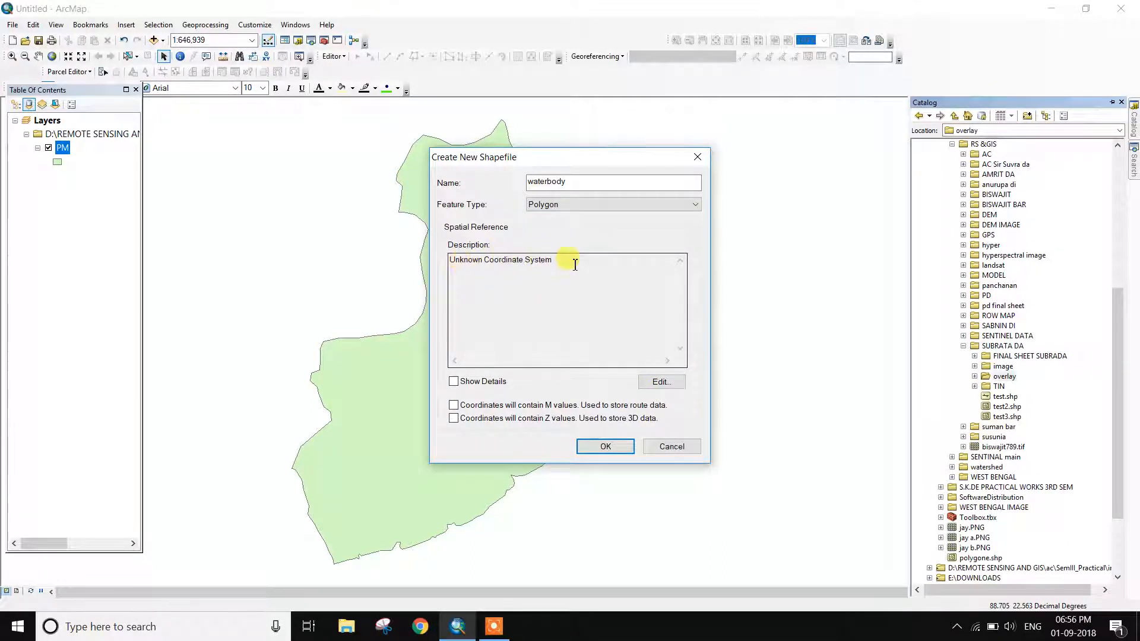
- Import the GCS_WGS_1984 coordinate system from PM.shp for the waterbody shapefile and create it
click(661, 384)
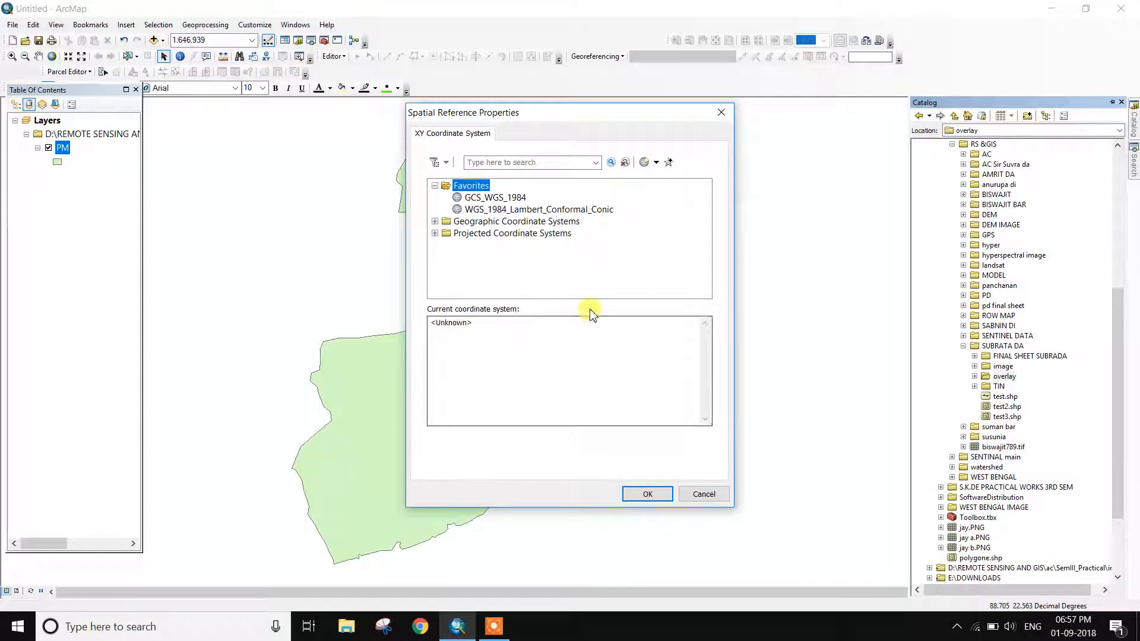
click(657, 163)
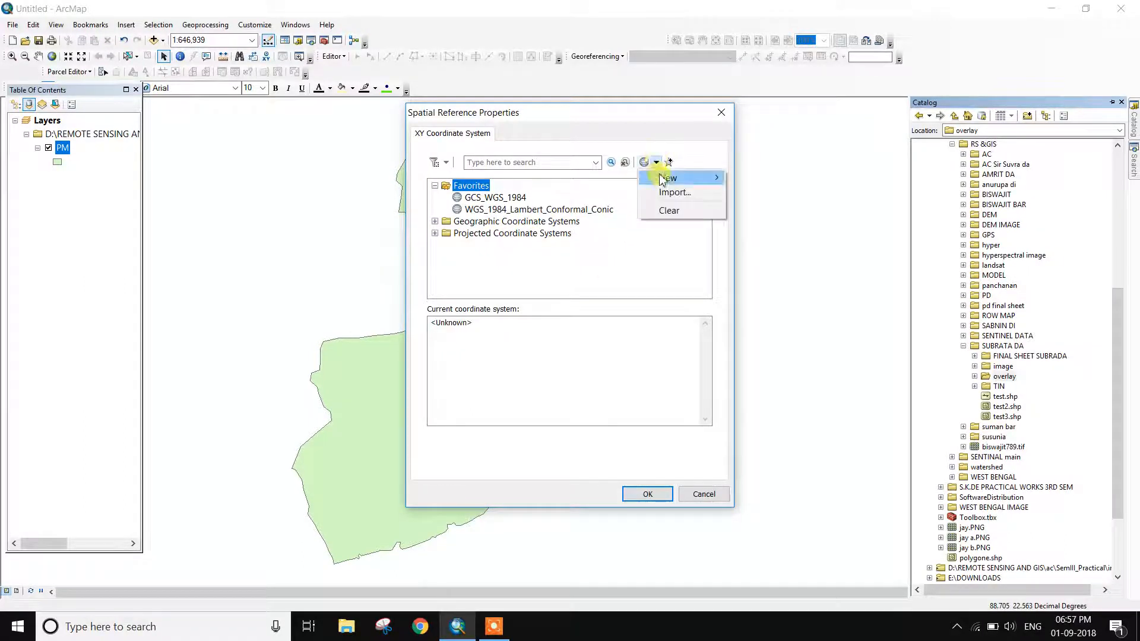
click(666, 189)
click(432, 324)
click(693, 382)
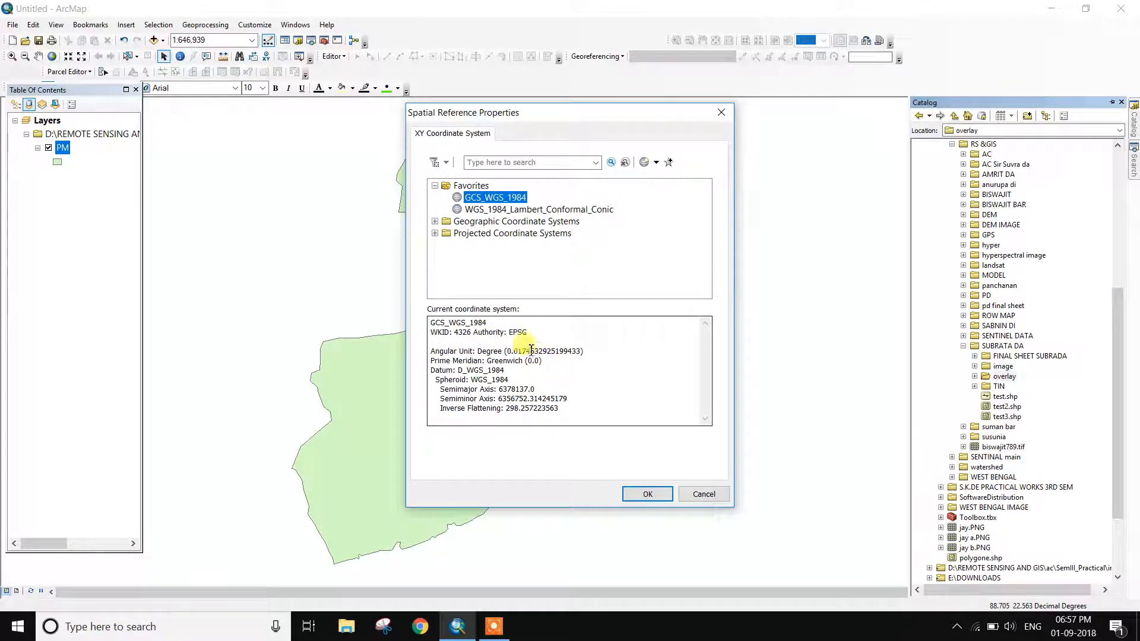
click(647, 494)
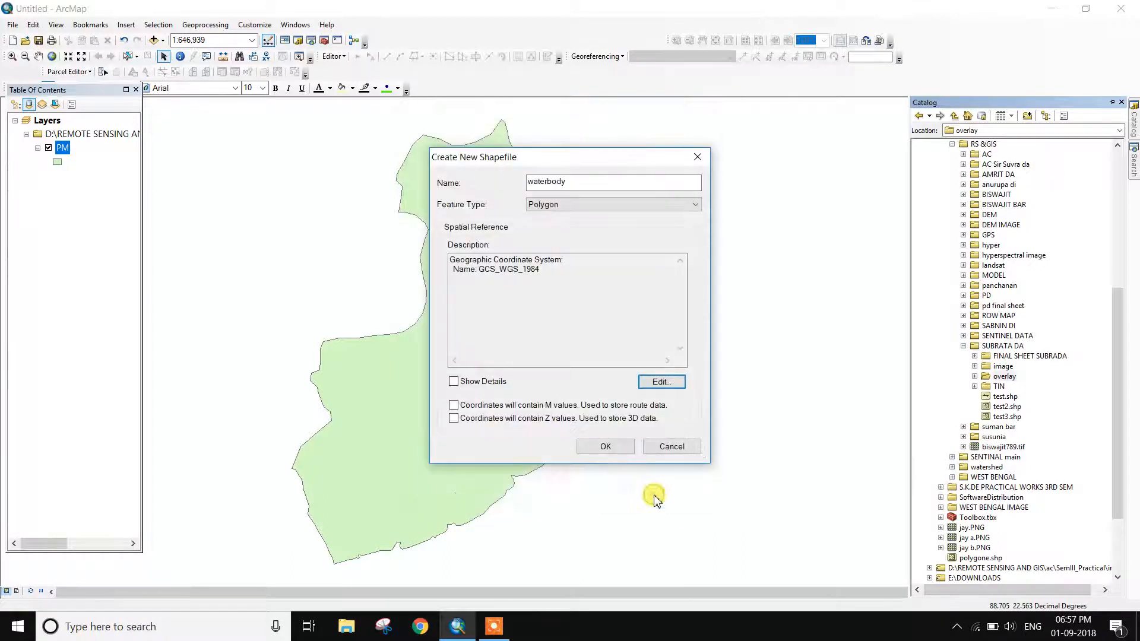
click(604, 446)
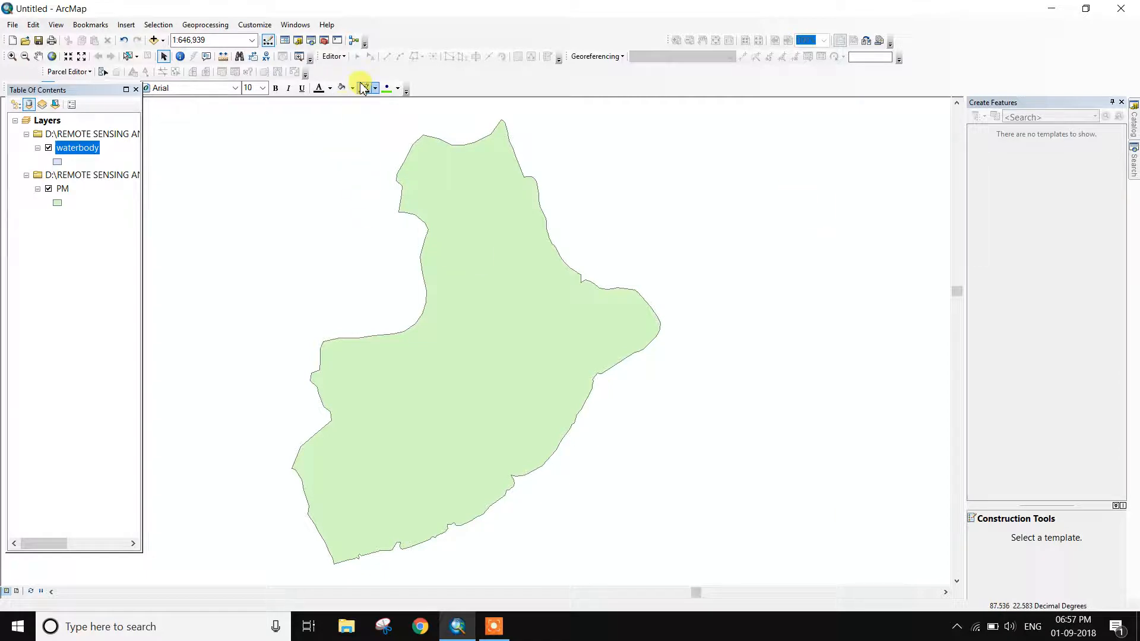
- Start another shapefile in the overlay folder, naming it ROAD and setting its feature type to Polyline
click(1135, 138)
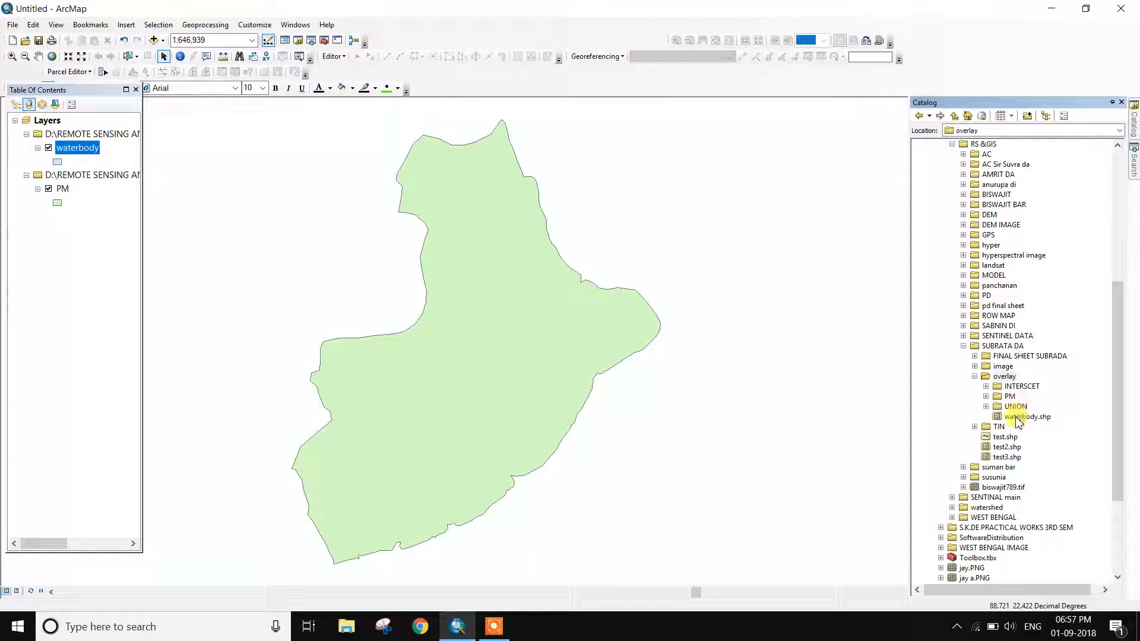
right_click(1010, 378)
mouse_move(1022, 455)
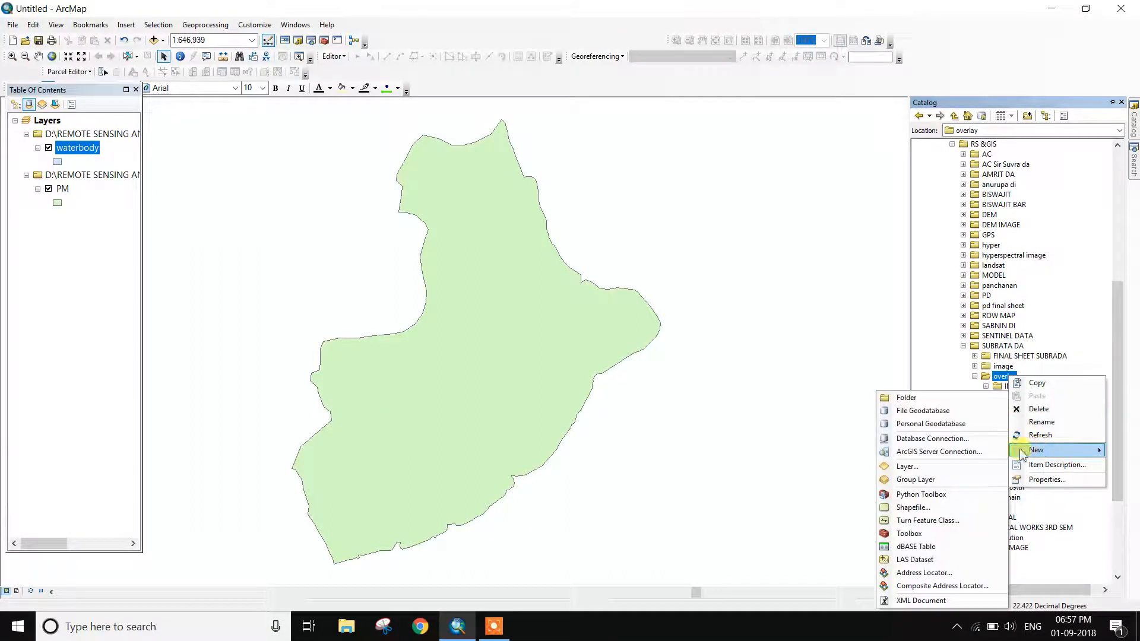
click(912, 508)
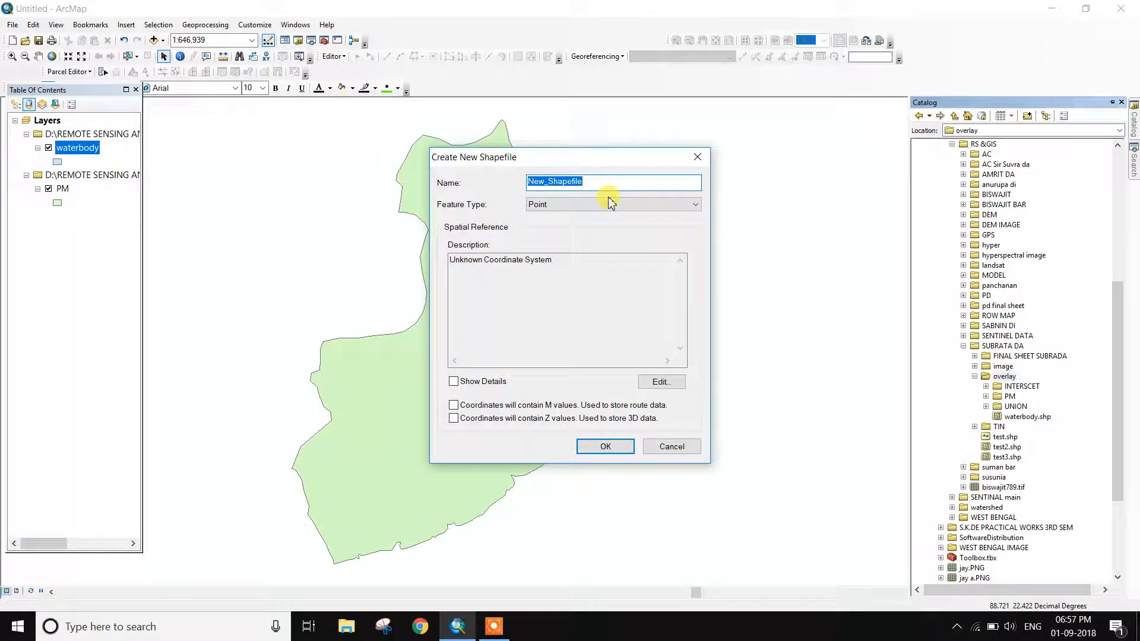
text(r)
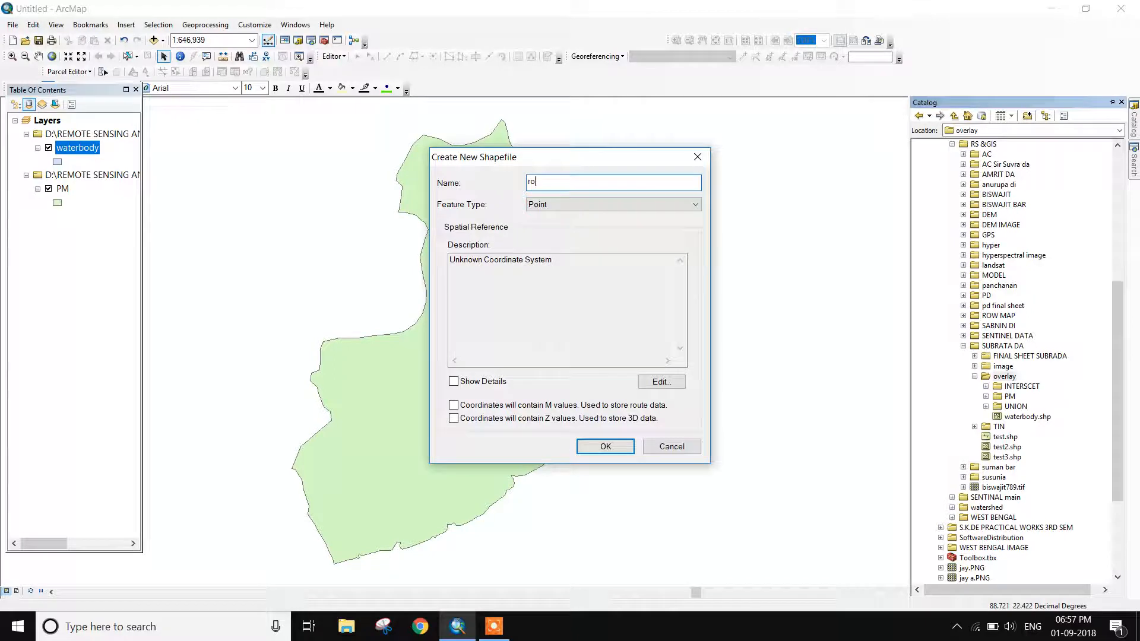
key(BackSpace)
key(Caps_Lock)
text(ROAD)
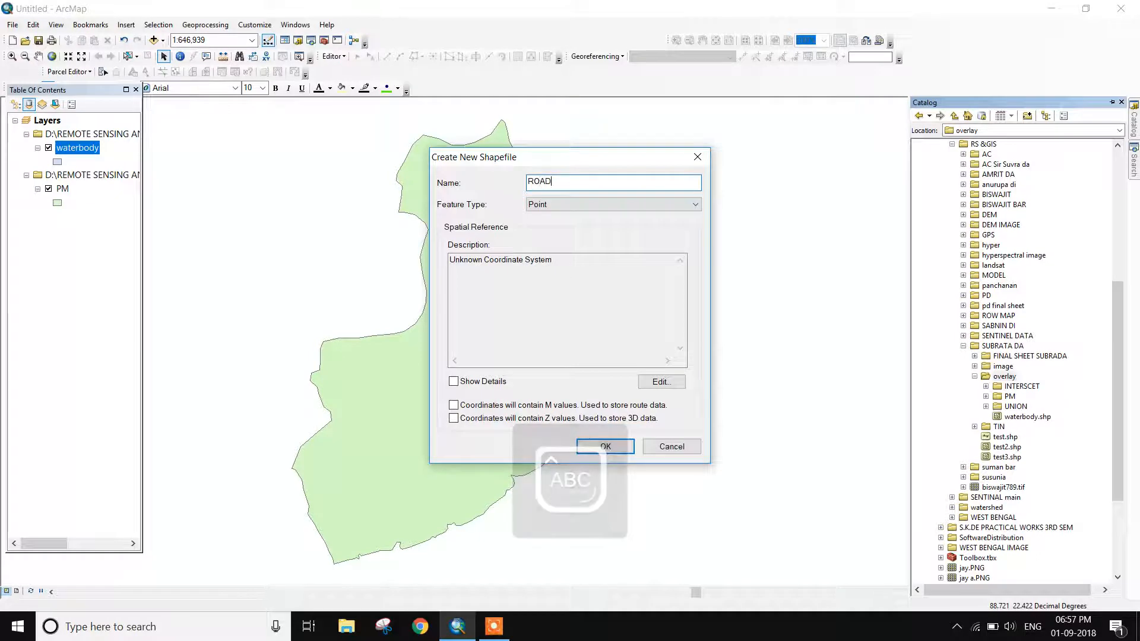
click(612, 206)
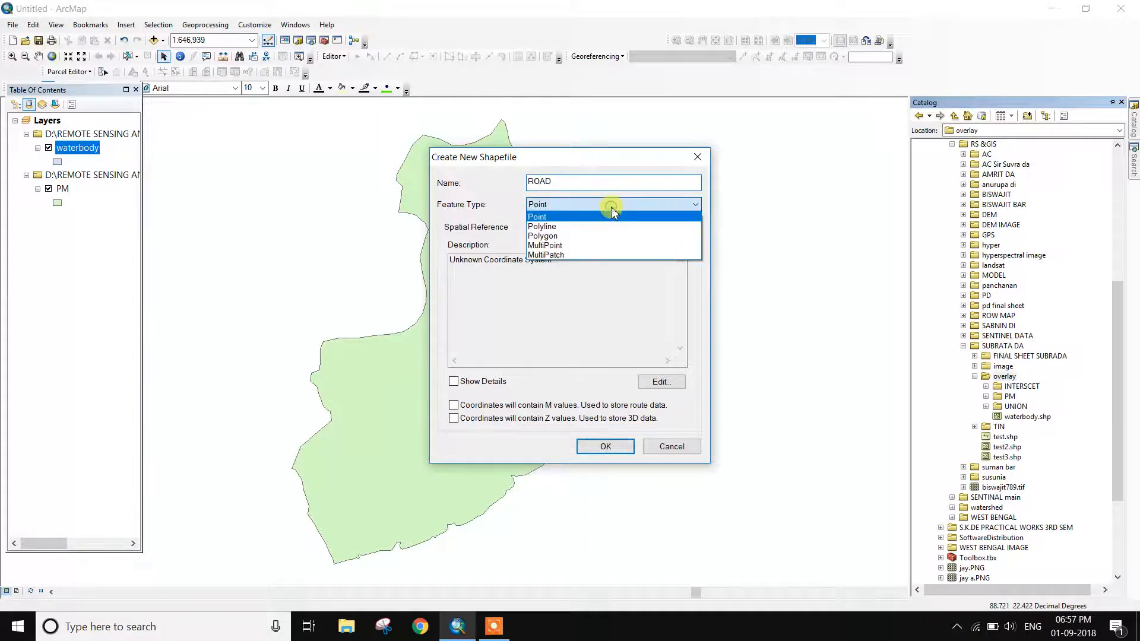
click(564, 226)
- Assign the GCS_WGS_1984 coordinate system to the ROAD shapefile and create it
click(662, 383)
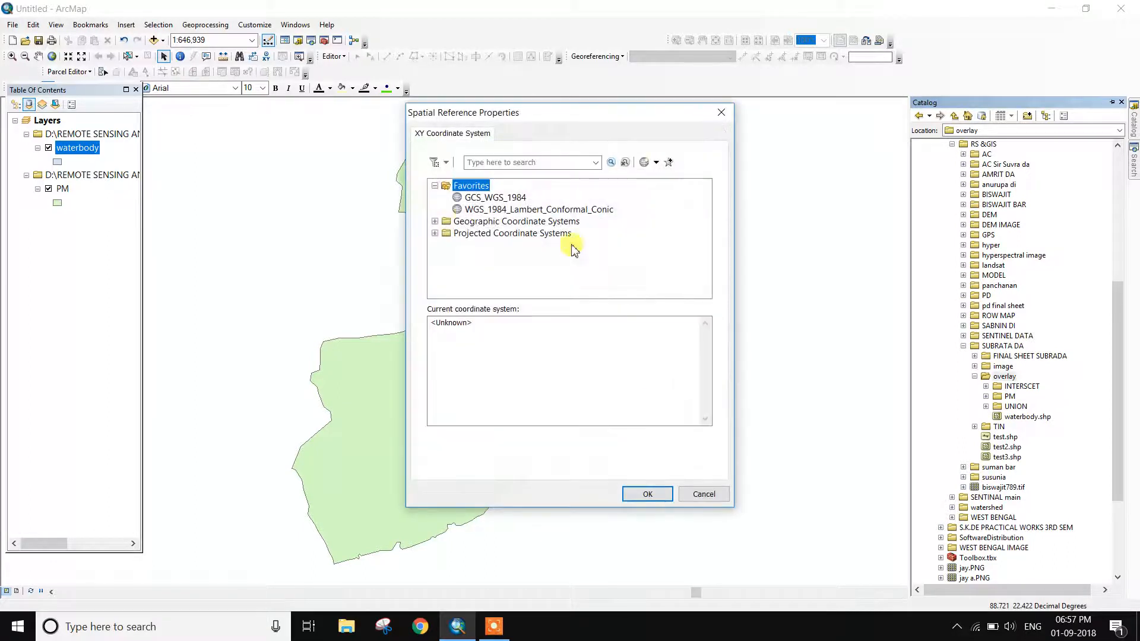
click(500, 199)
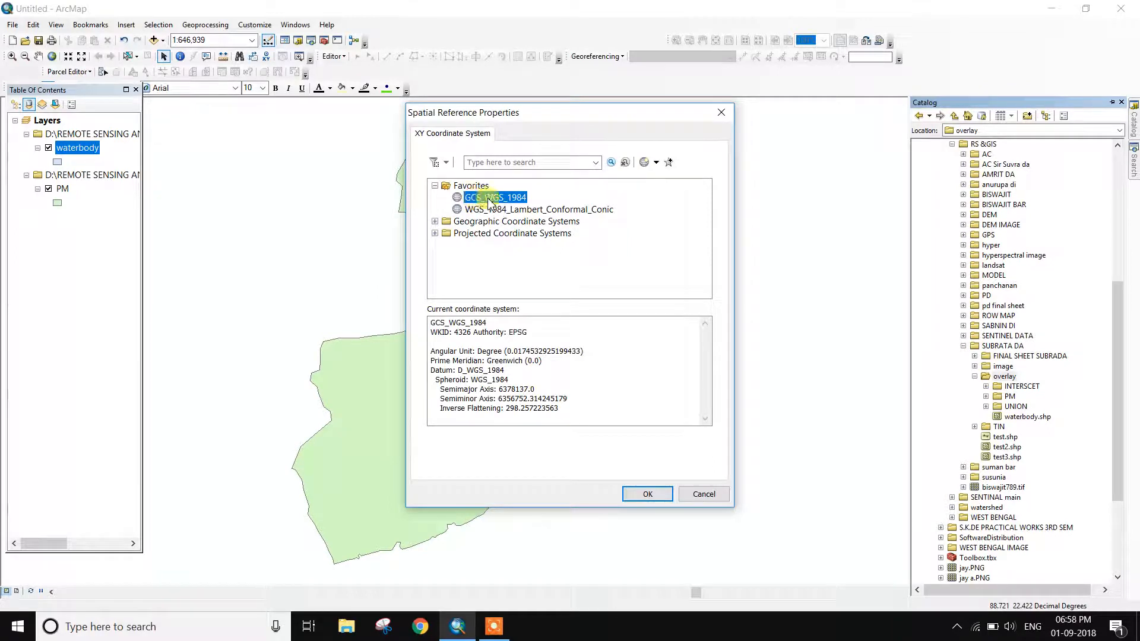
click(655, 493)
click(606, 446)
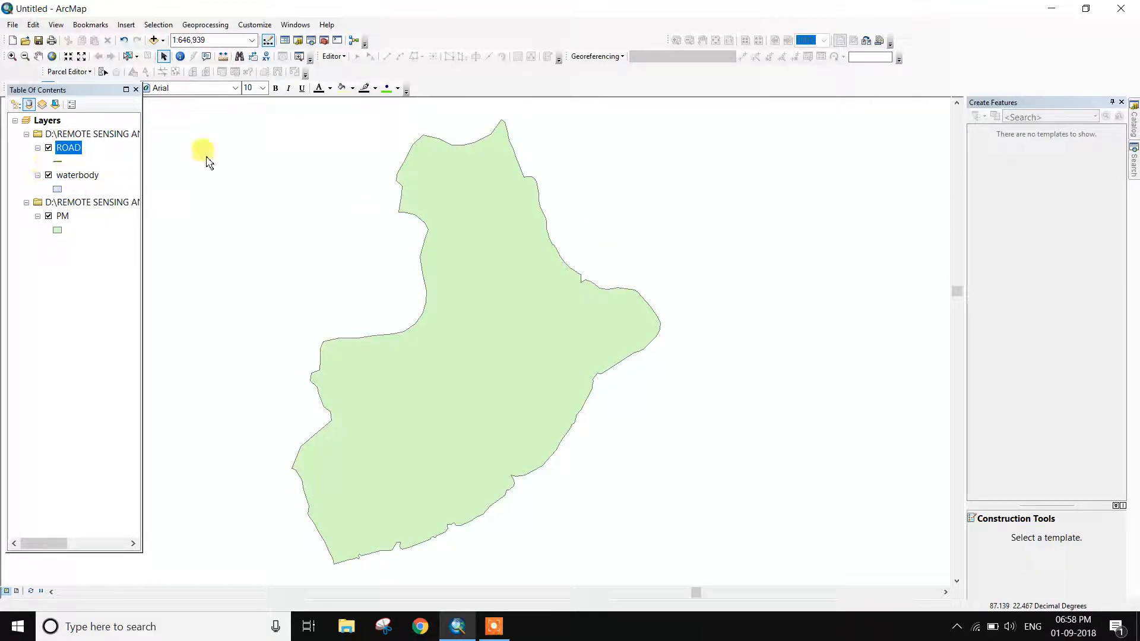
- Start an edit session on the waterbody layer and activate the waterbody feature template for polygon construction
click(343, 59)
click(355, 72)
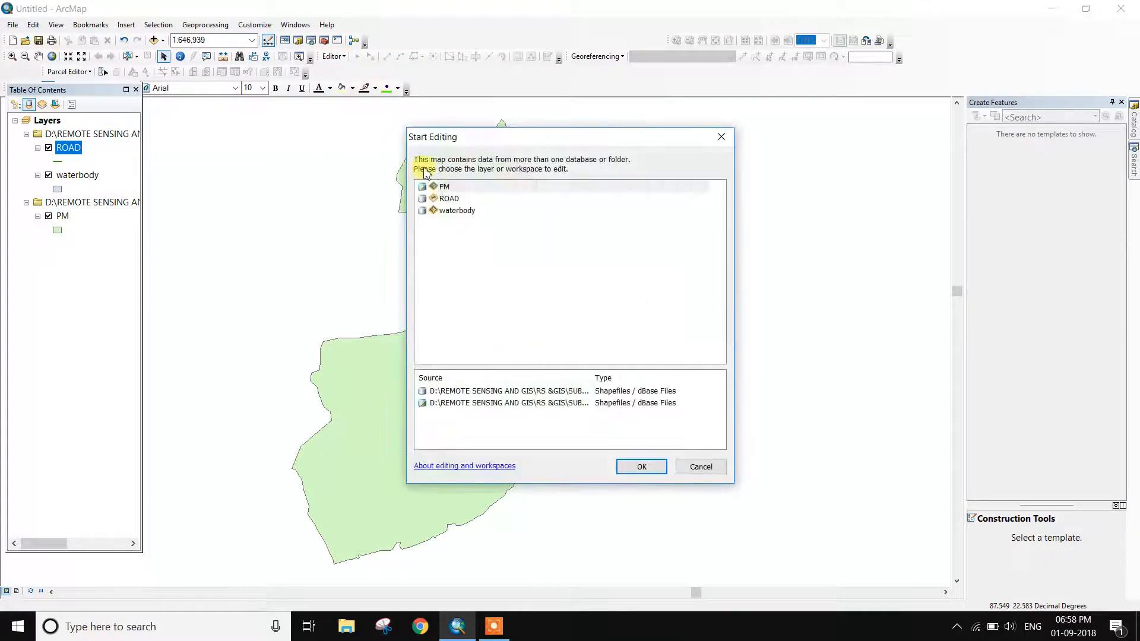
click(452, 212)
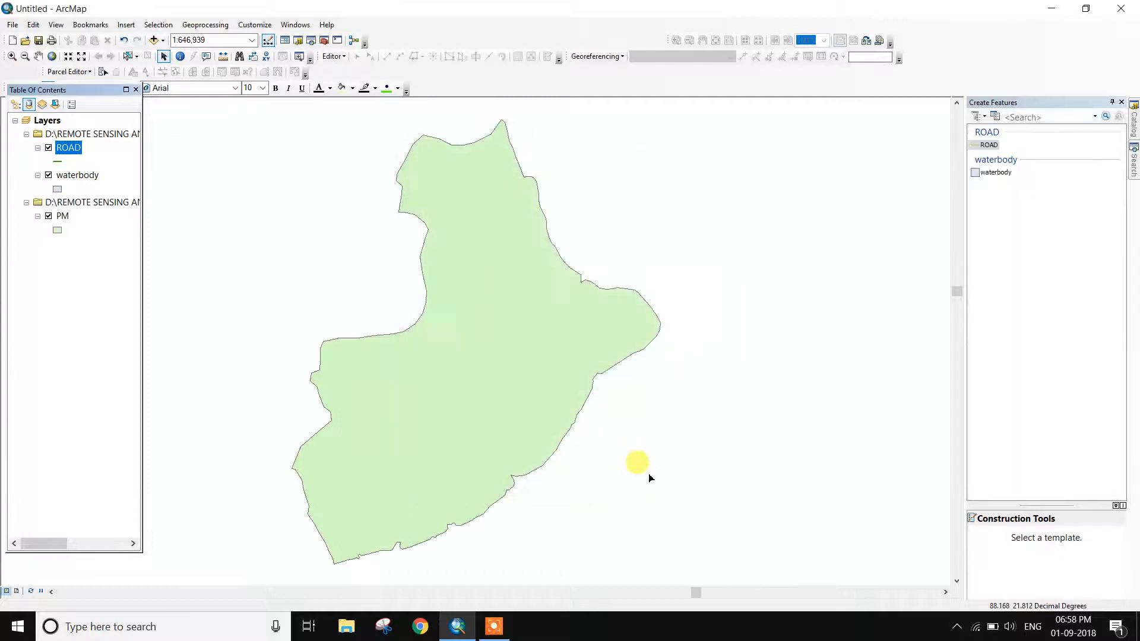
click(995, 172)
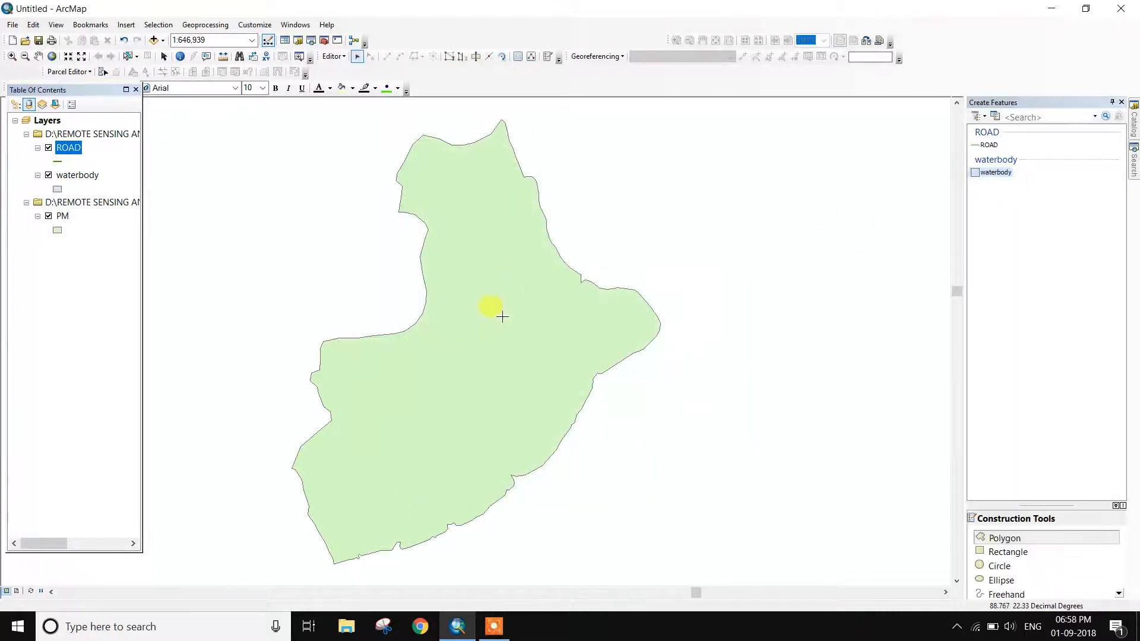
- Digitize one large irregular waterbody polygon inside the PM boundary, following its shape from the northern part down to the southwest
click(450, 267)
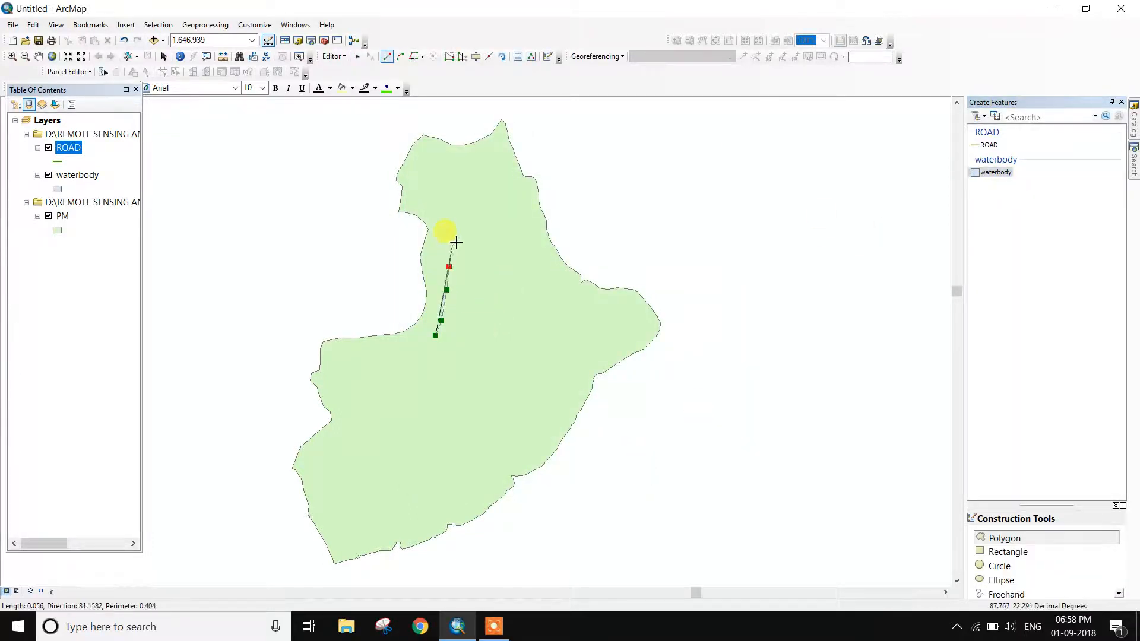
click(490, 212)
click(501, 219)
click(519, 239)
click(533, 258)
click(547, 277)
click(566, 303)
click(586, 304)
click(602, 296)
click(629, 299)
click(634, 307)
click(630, 334)
click(610, 342)
click(577, 361)
click(559, 372)
click(527, 401)
click(501, 428)
click(481, 453)
click(432, 490)
click(374, 508)
click(355, 508)
click(339, 477)
click(353, 453)
click(377, 448)
click(402, 438)
click(418, 414)
click(417, 393)
click(389, 370)
click(386, 354)
click(400, 349)
double_click(438, 339)
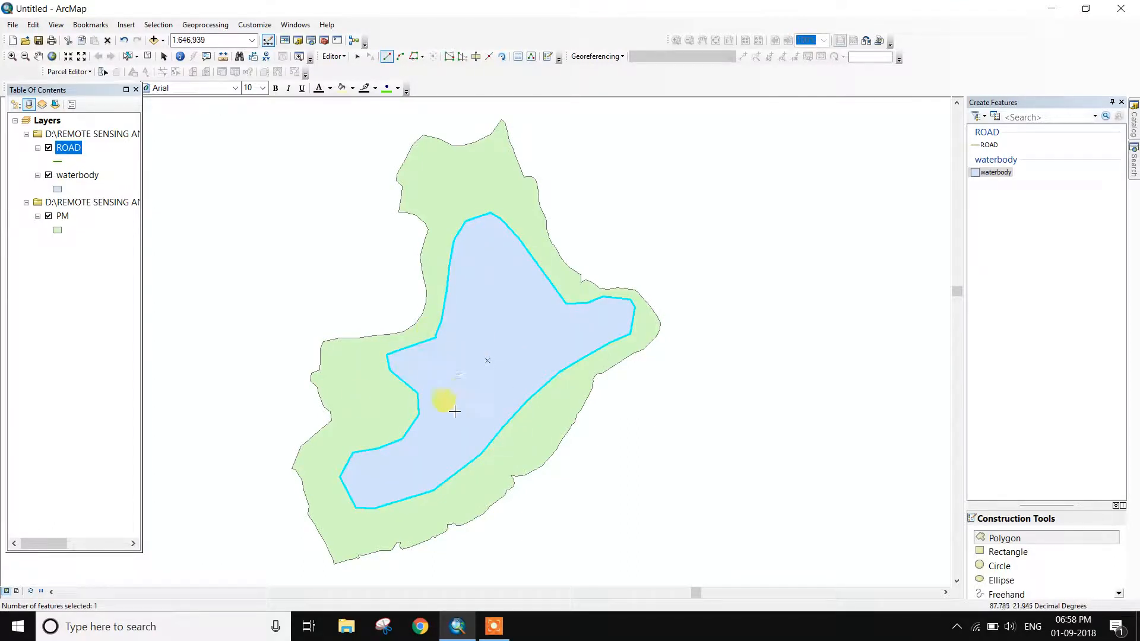
- Stop editing with the waterbody edits saved, and check the polygon on its own by briefly hiding the PM layer
click(341, 57)
click(358, 83)
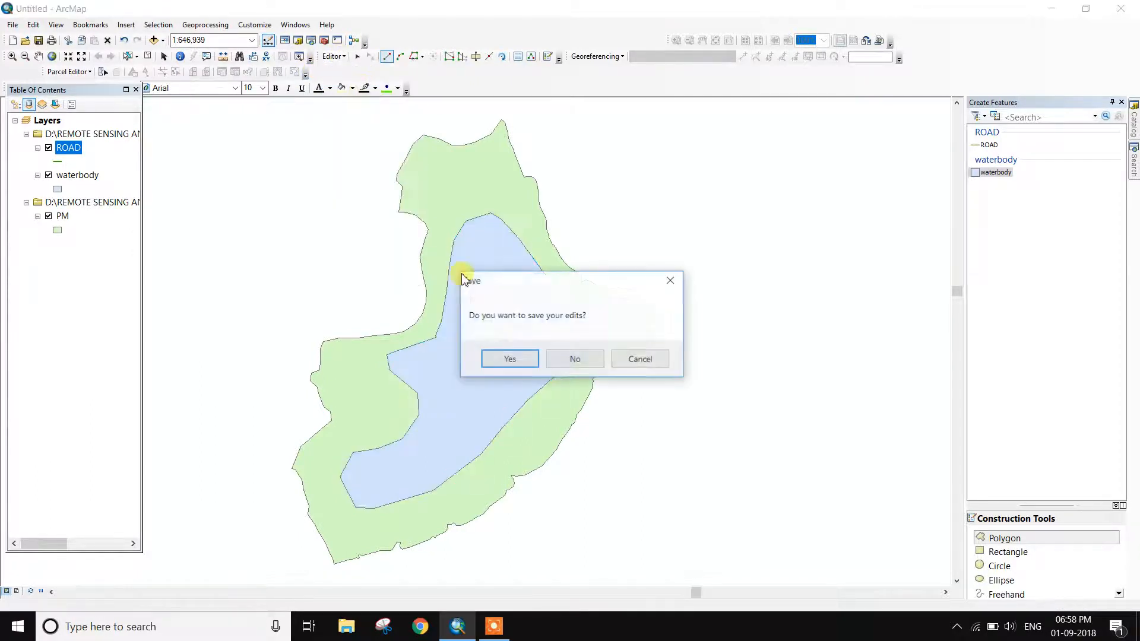
click(509, 359)
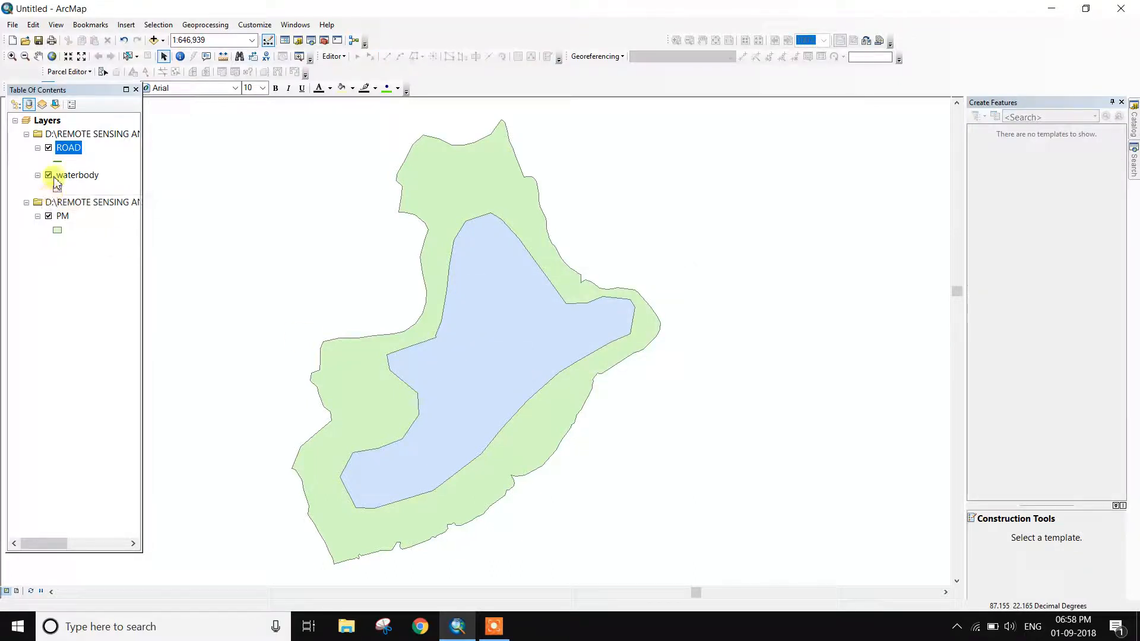
click(49, 216)
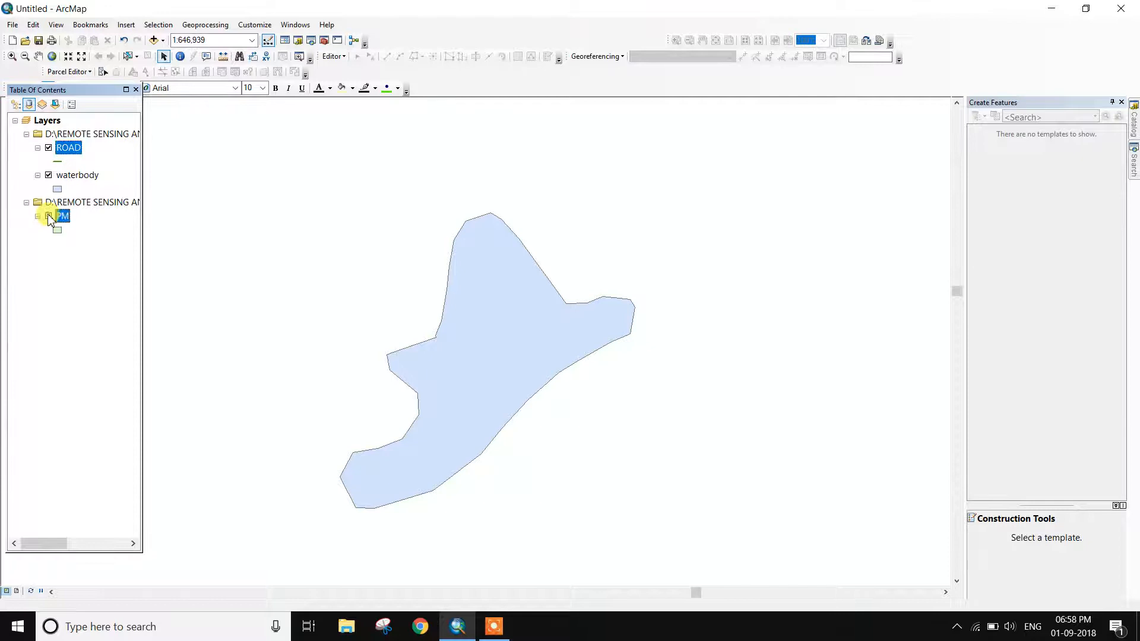
click(48, 216)
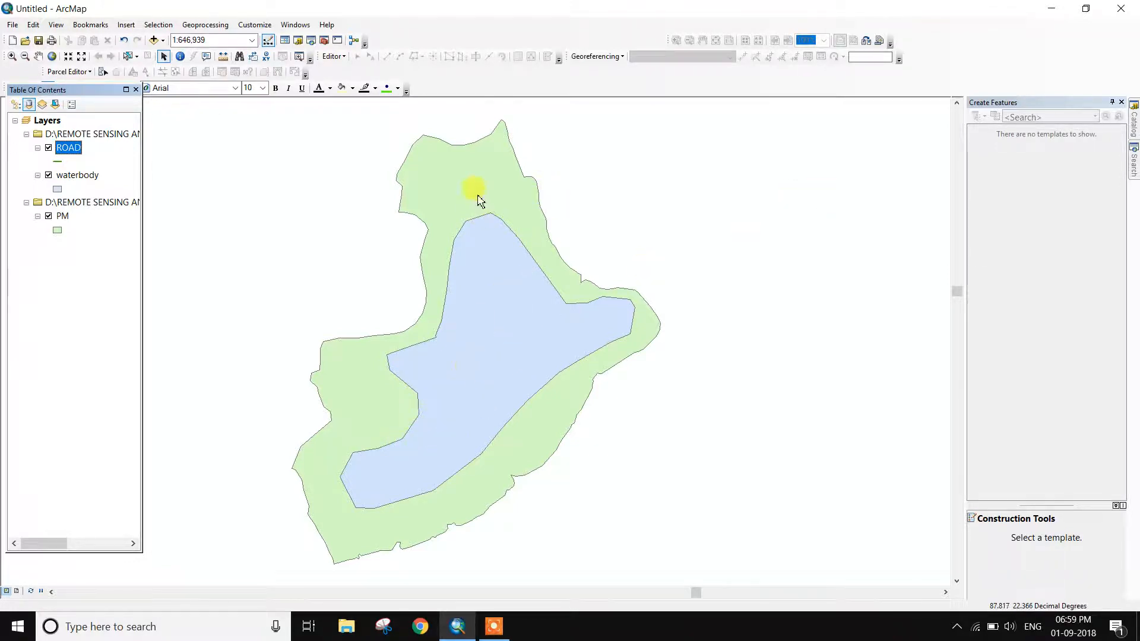
- Start an edit session on the ROAD layer and activate the ROAD feature template for line construction
click(333, 56)
click(357, 72)
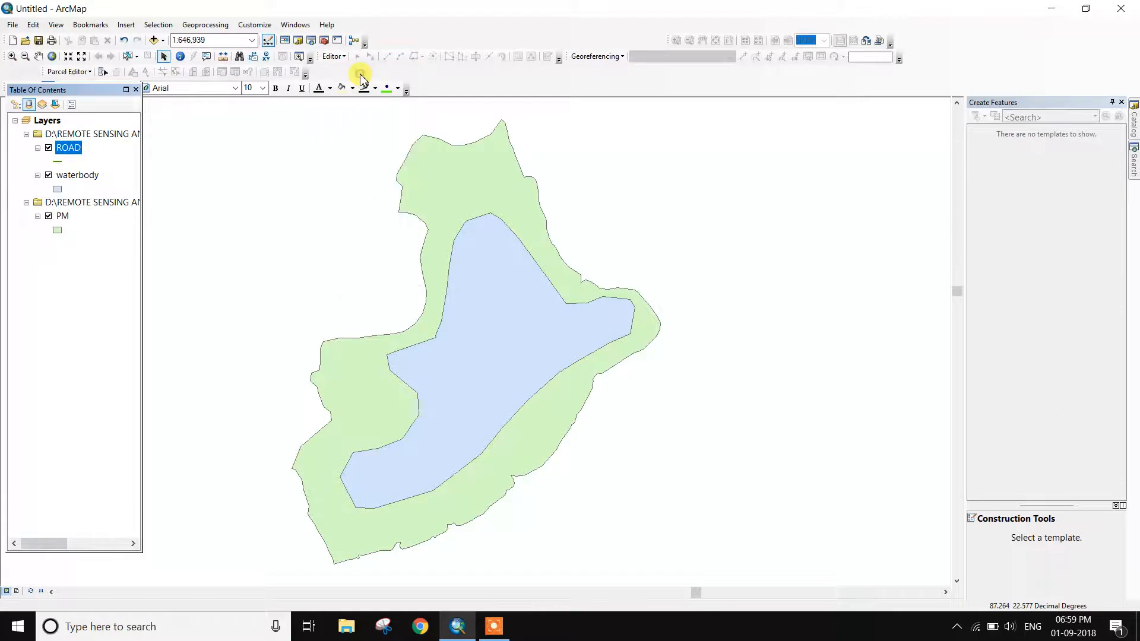
click(446, 199)
click(641, 467)
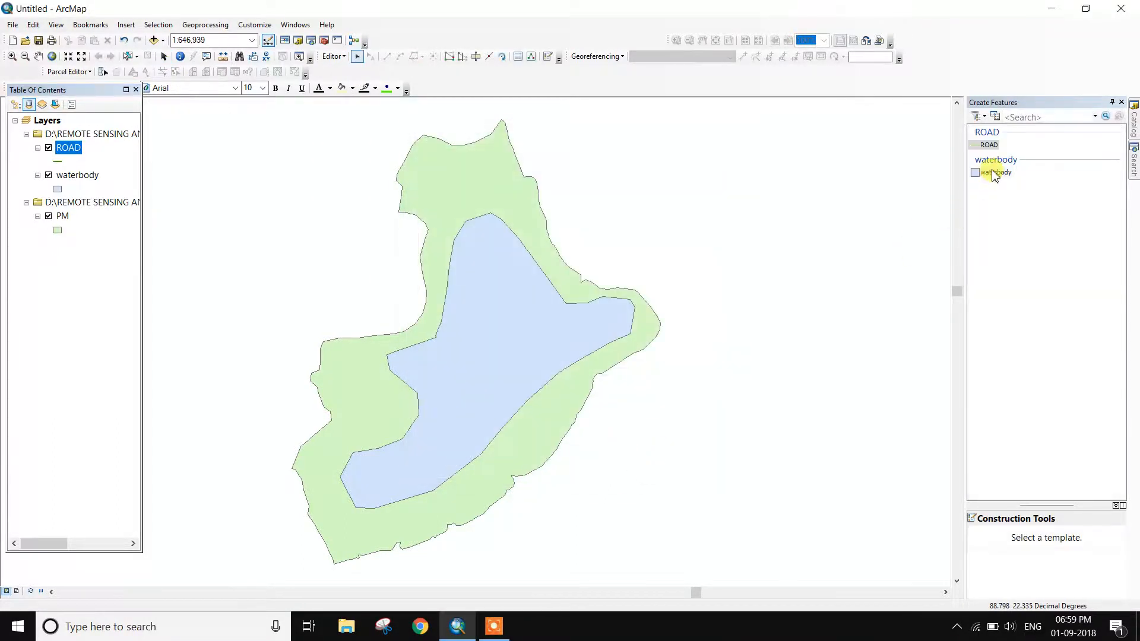
click(987, 145)
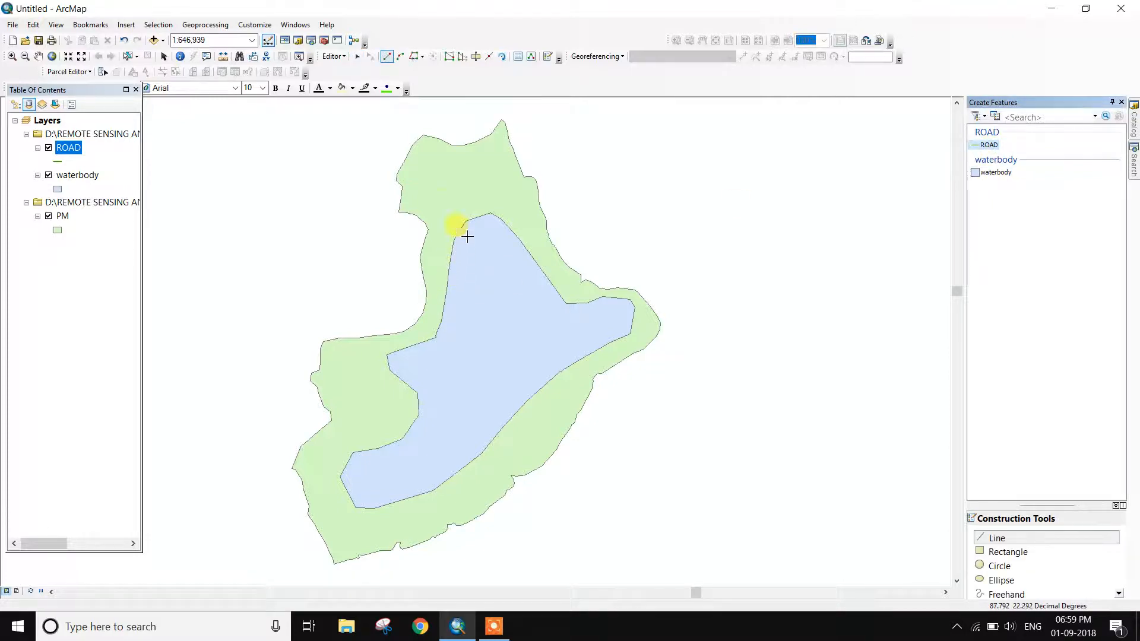
- Digitize a winding road line from northern PM through the waterbody, looping around its southwestern end and finishing in western PM
click(444, 157)
click(455, 217)
click(469, 250)
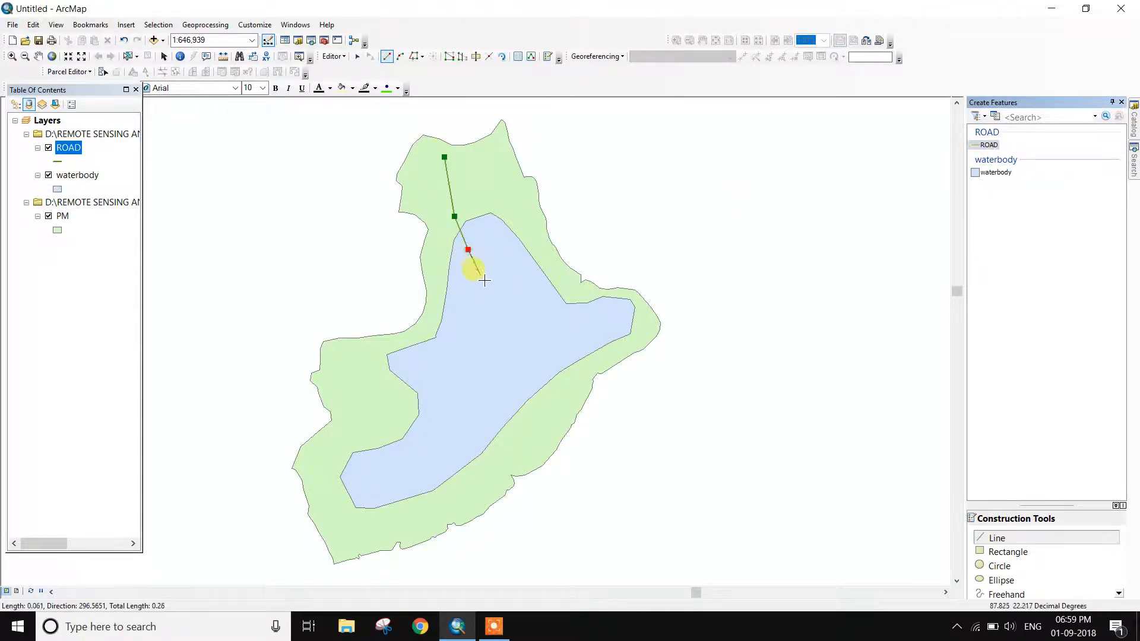
click(483, 279)
click(503, 299)
click(530, 309)
click(585, 326)
click(597, 327)
click(597, 333)
click(556, 358)
click(512, 361)
click(470, 374)
click(460, 394)
click(440, 419)
click(399, 501)
click(355, 534)
click(329, 515)
click(320, 493)
click(331, 461)
click(351, 381)
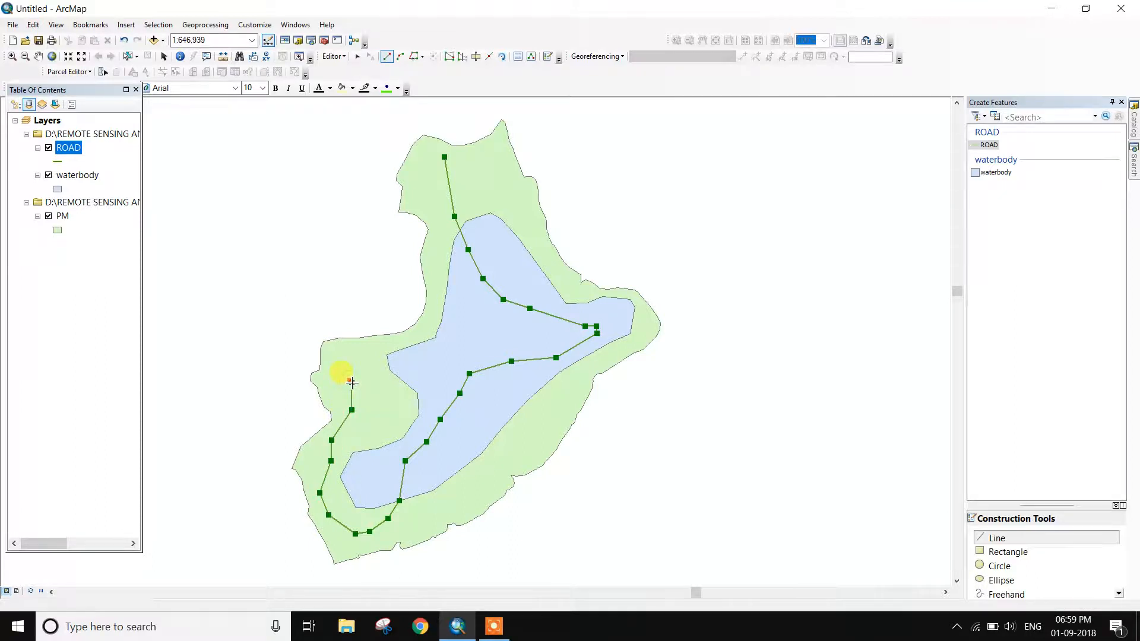
double_click(351, 382)
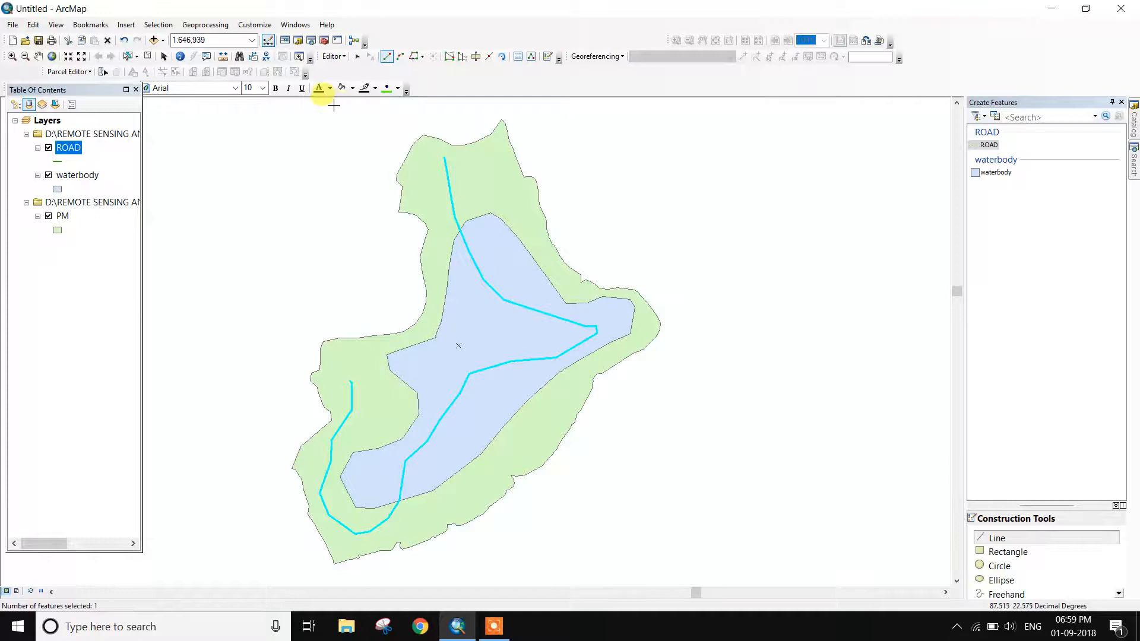
- Stop editing with the ROAD edits saved, and hide the PM layer
click(344, 58)
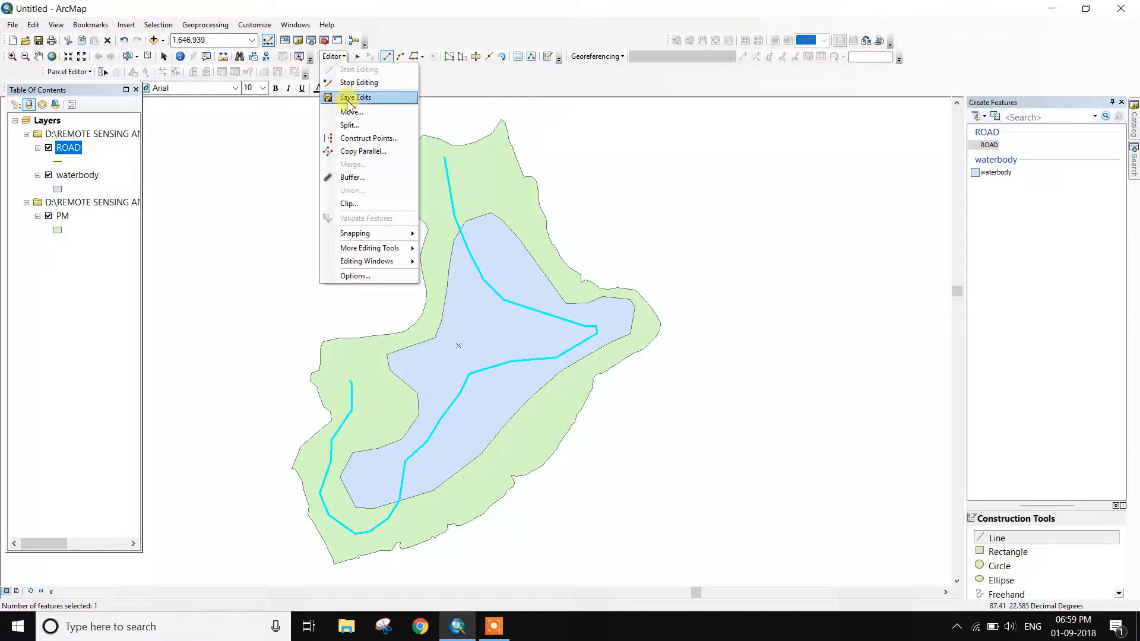
click(355, 83)
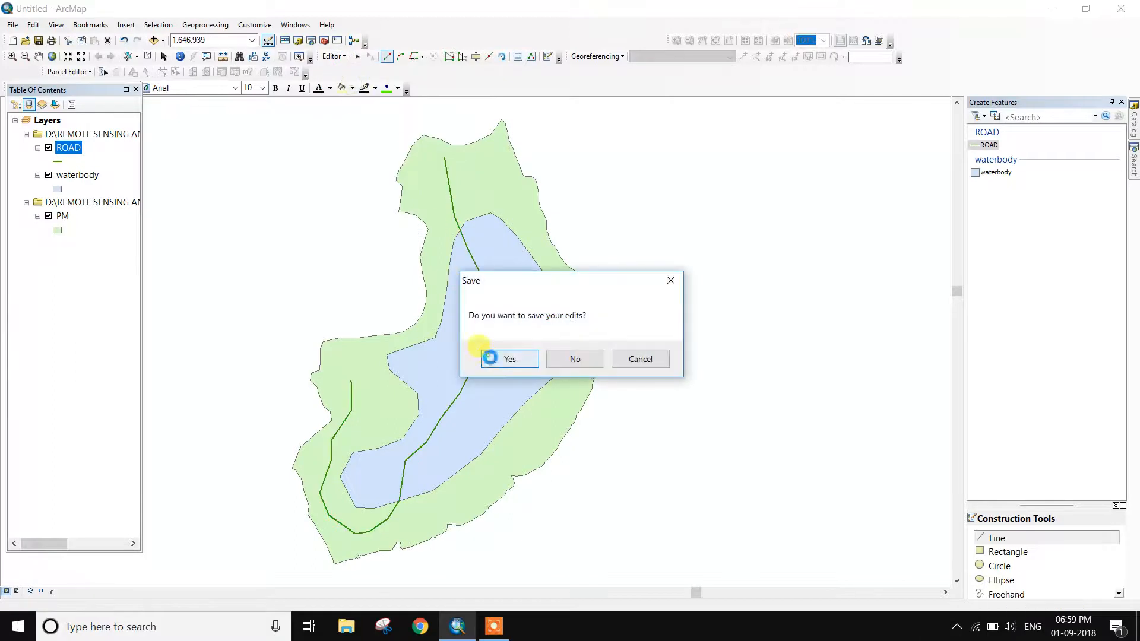
click(491, 359)
click(49, 216)
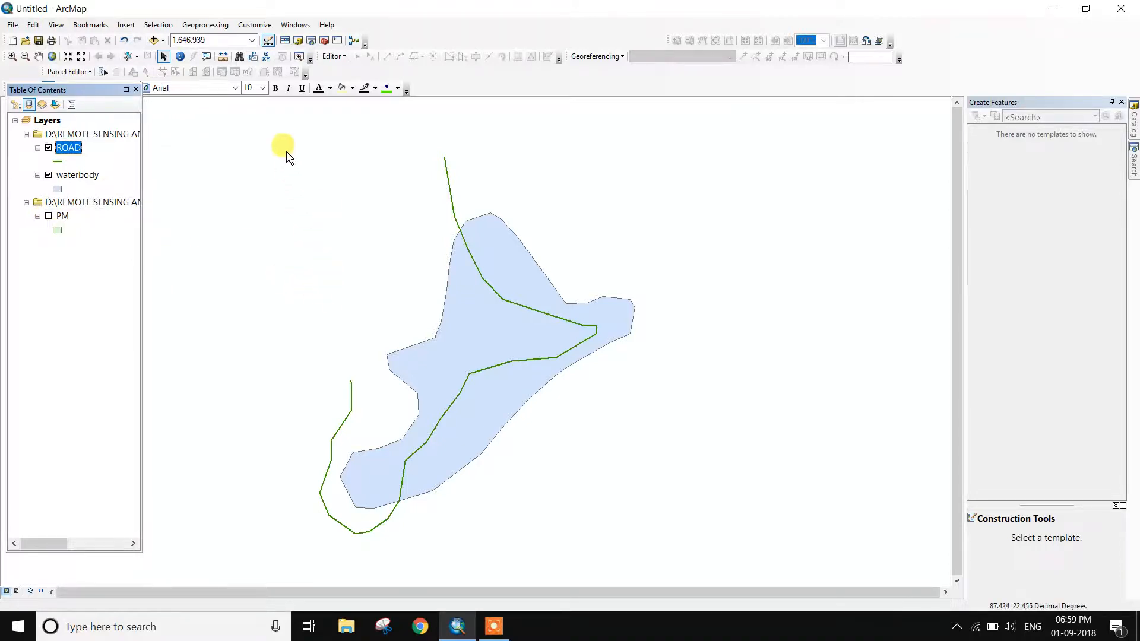
- Open the Intersect tool from the Overlay toolset of the Analysis Tools
click(323, 39)
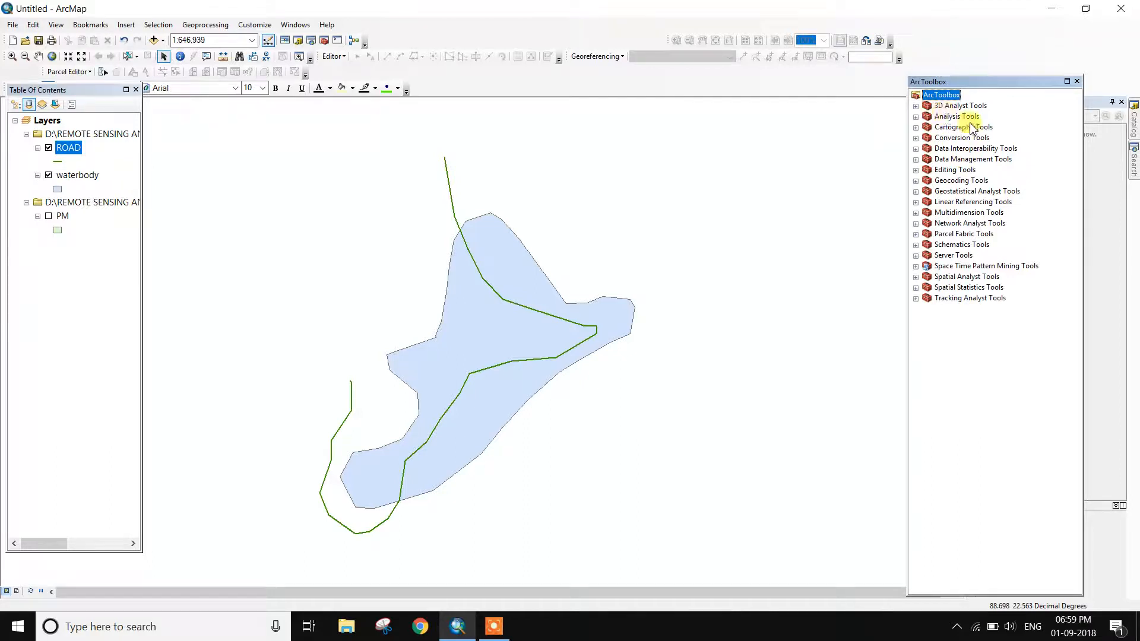
click(915, 118)
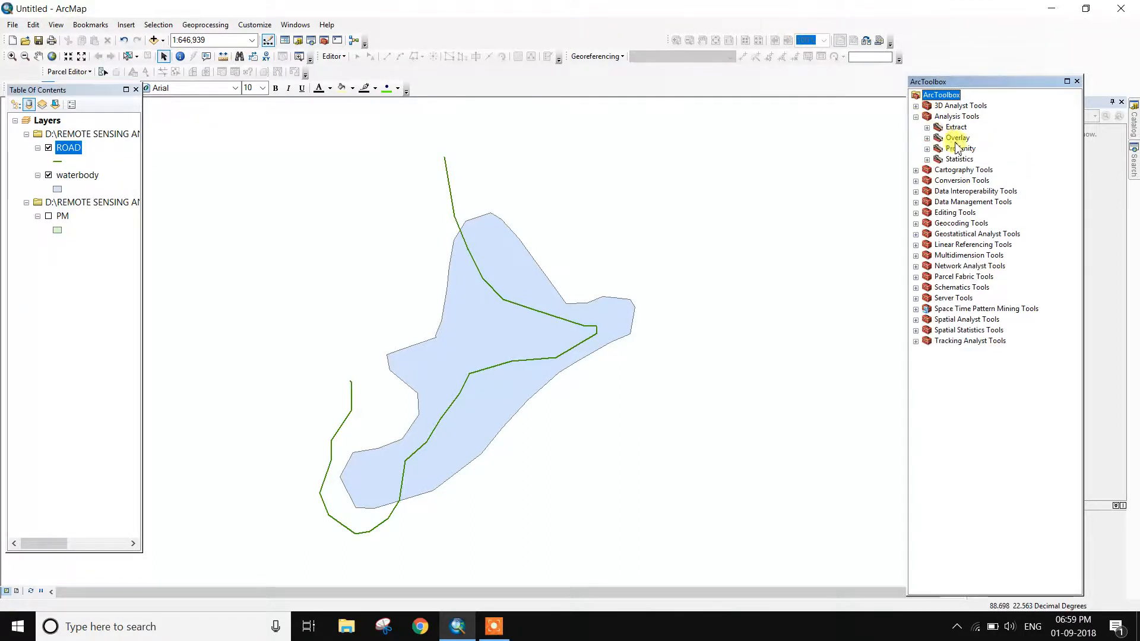
click(927, 139)
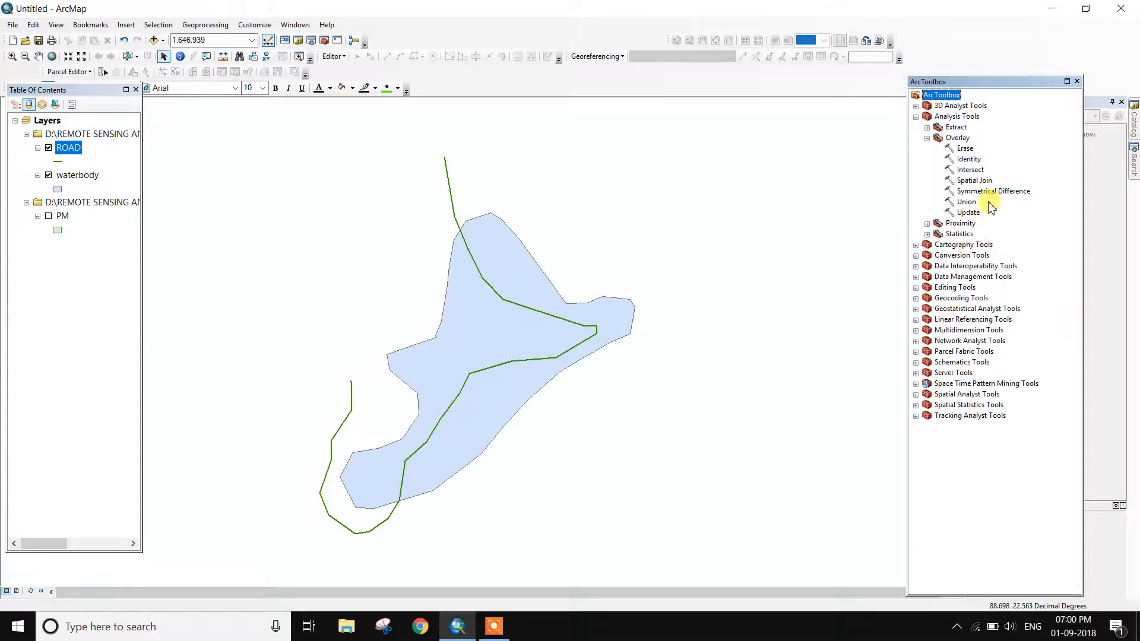
double_click(967, 170)
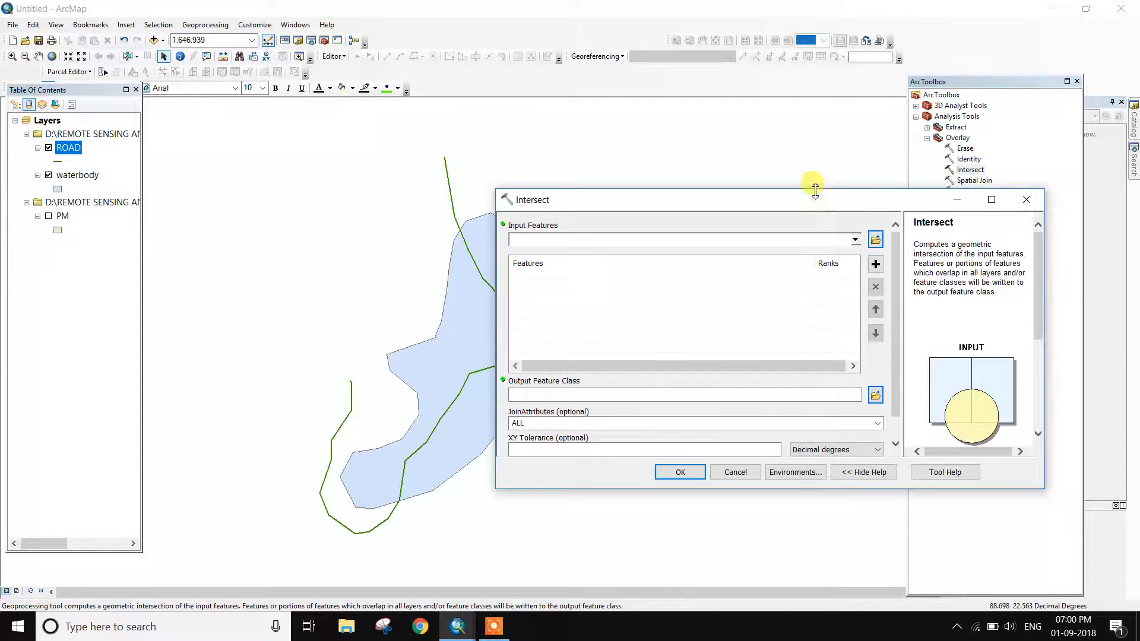
drag(813, 204, 571, 120)
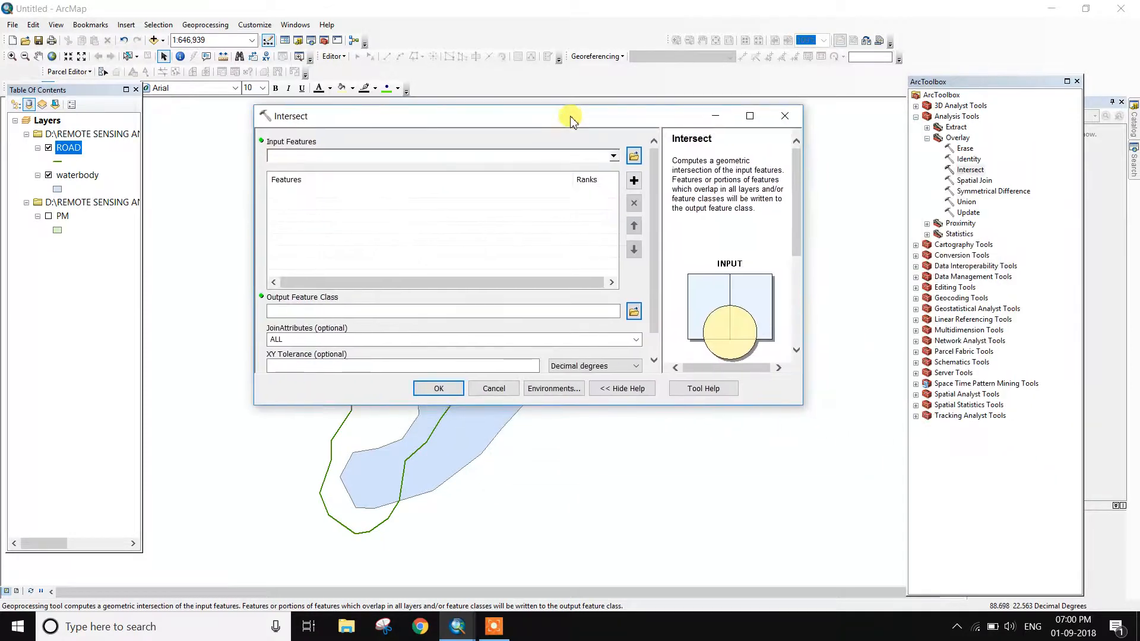
- Add waterbody and ROAD as the Intersect input features and set the output to INTERSECT.shp in the folder containing overlay
click(613, 157)
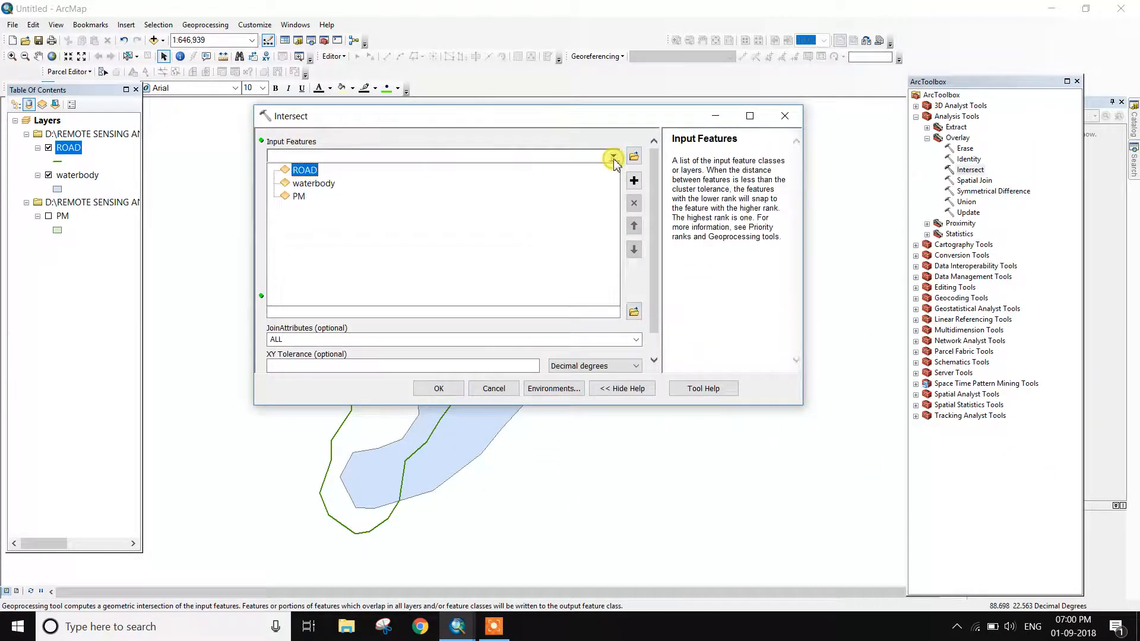
click(331, 184)
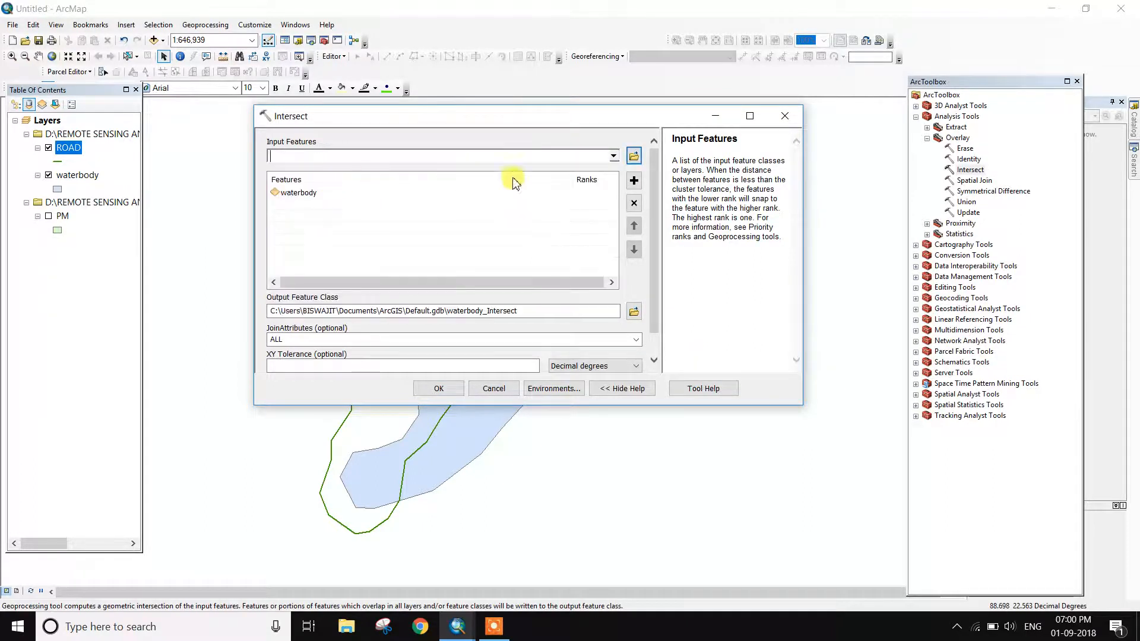
click(613, 157)
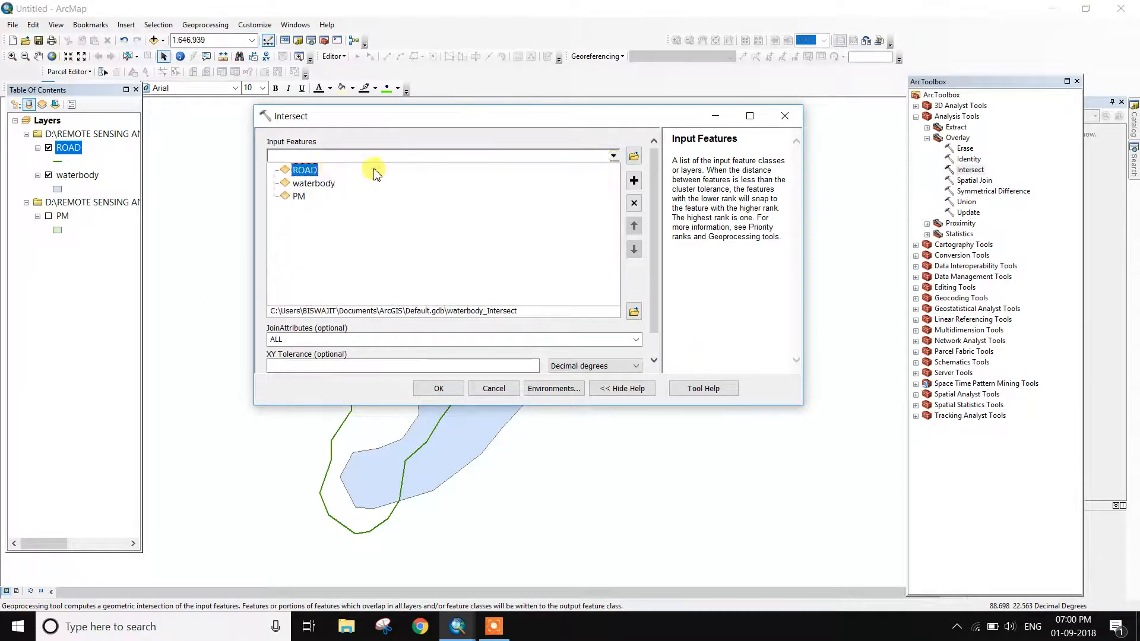
click(302, 168)
scroll(594, 301, down, 1)
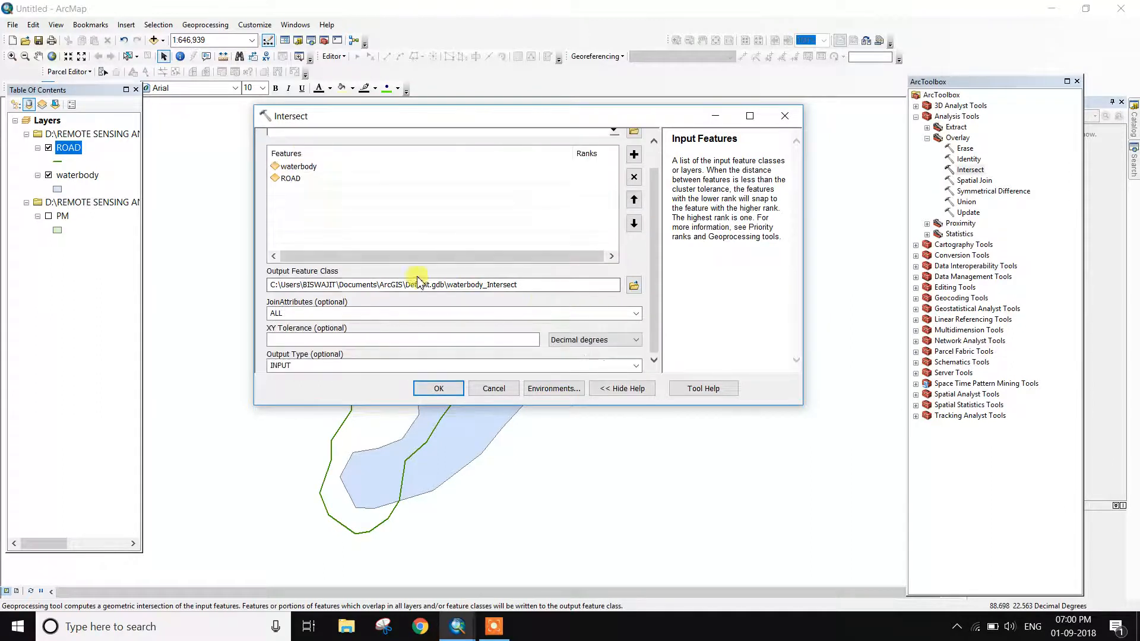
click(634, 286)
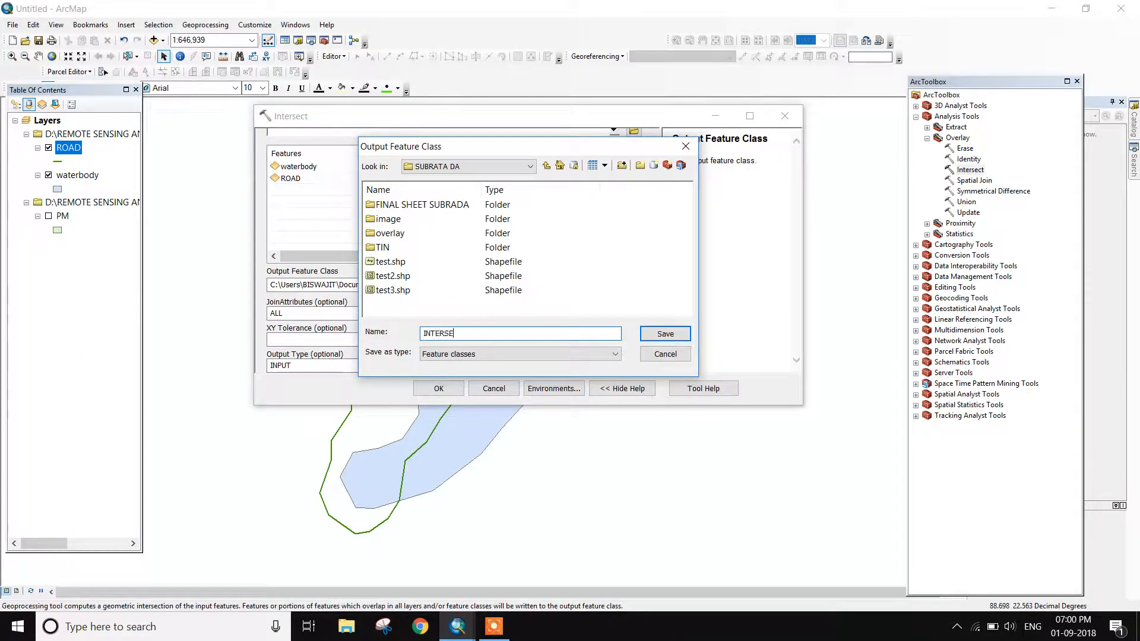
click(648, 334)
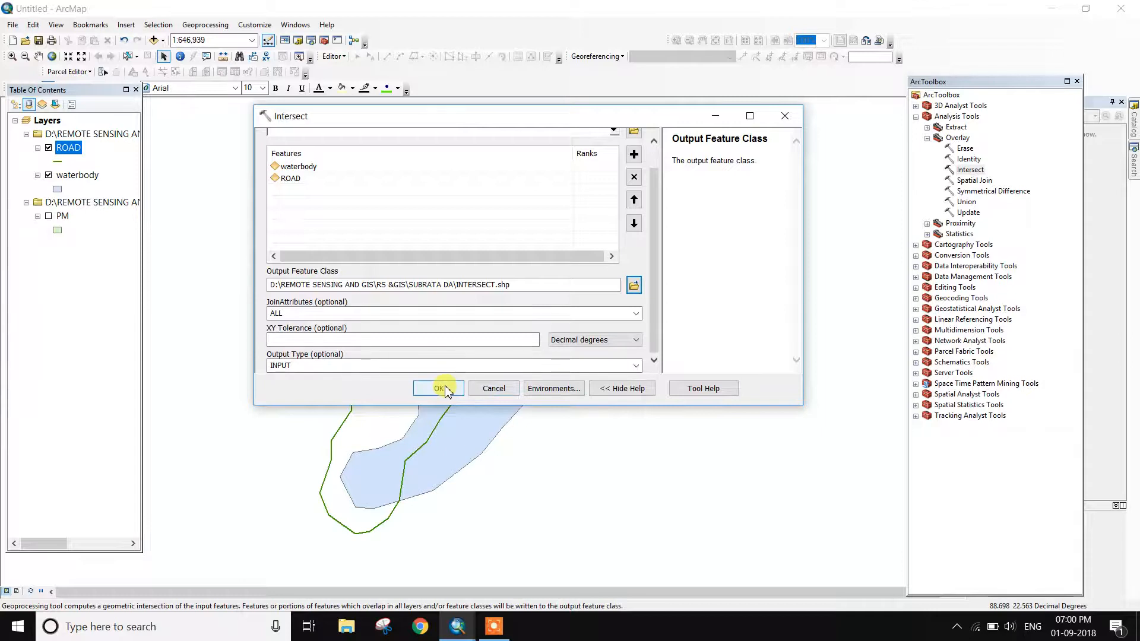
- Set both the current and scratch workspaces in the tool's environment settings to the UNION folder inside overlay
click(549, 388)
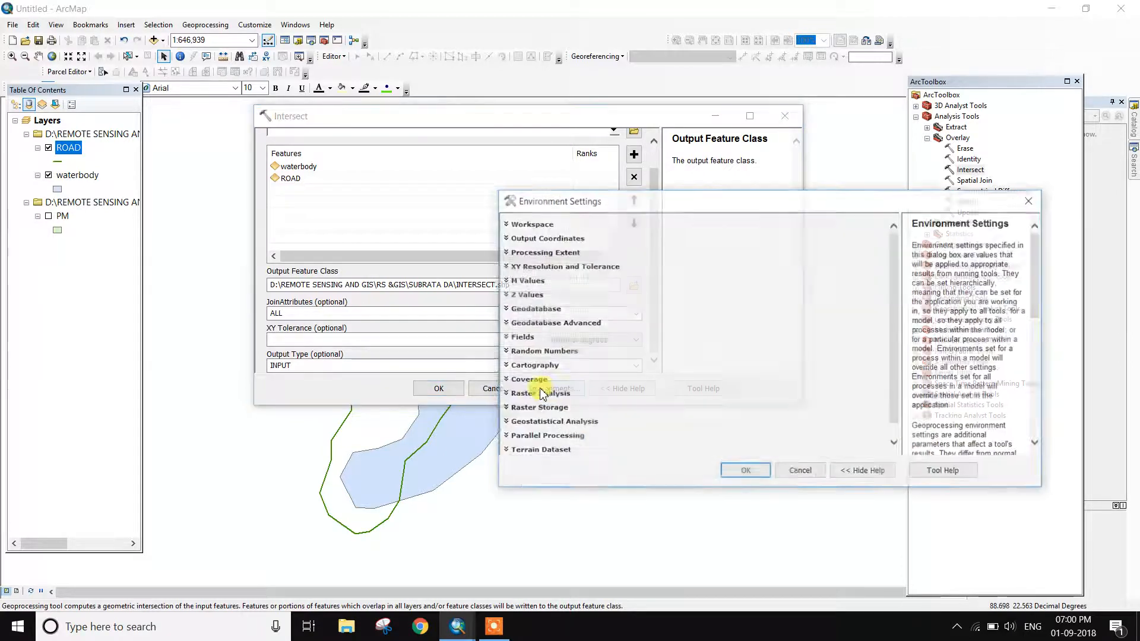
click(530, 223)
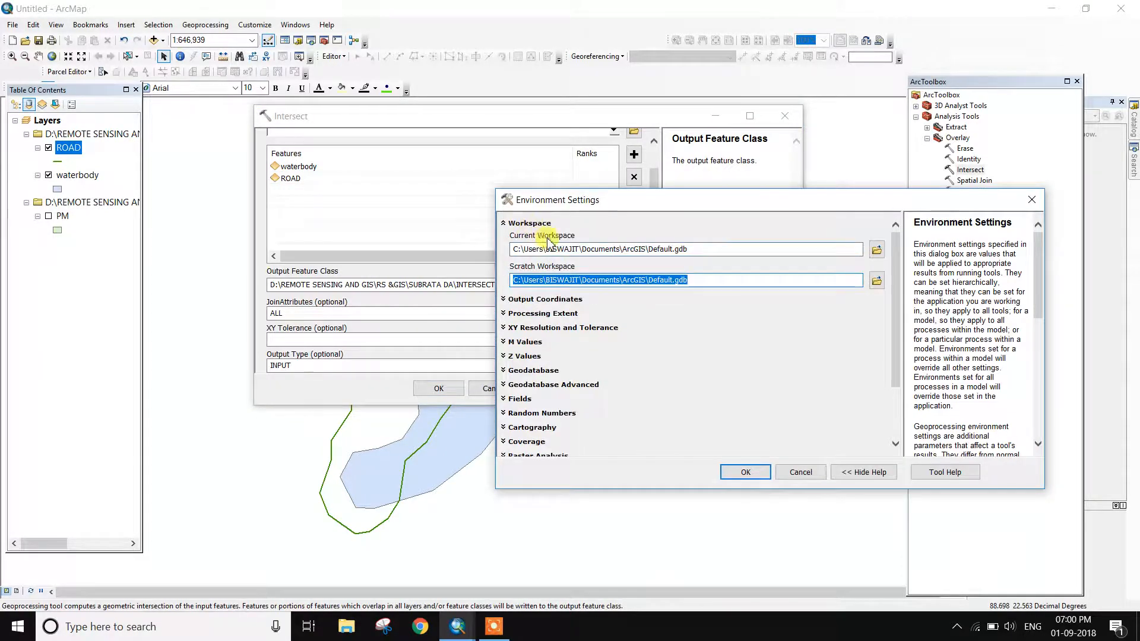
click(876, 250)
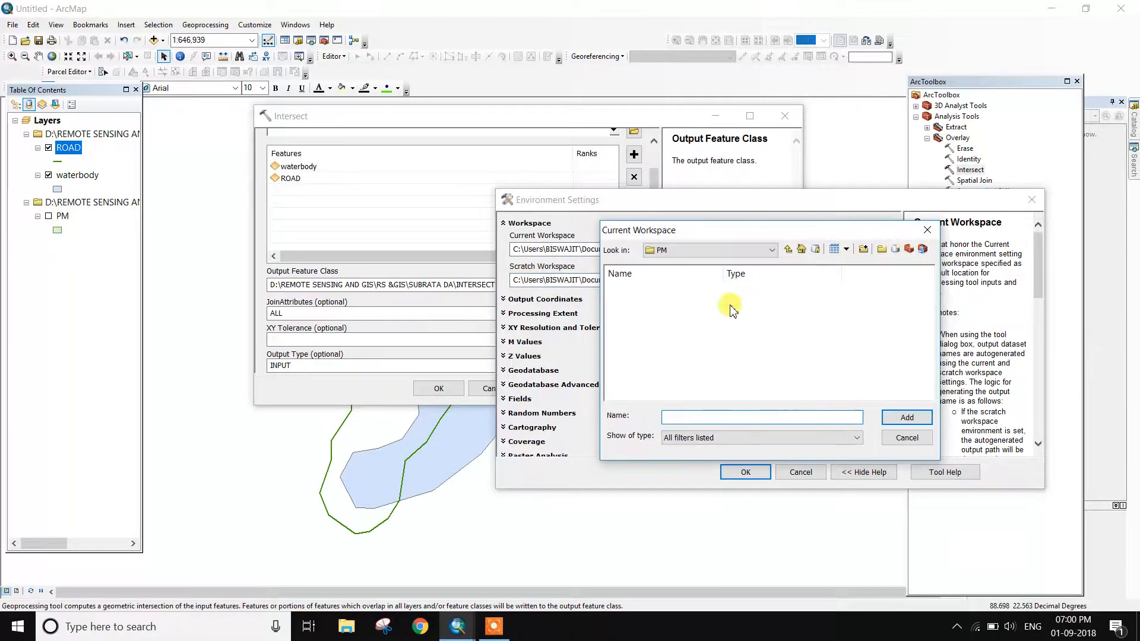
click(790, 249)
click(626, 317)
click(906, 417)
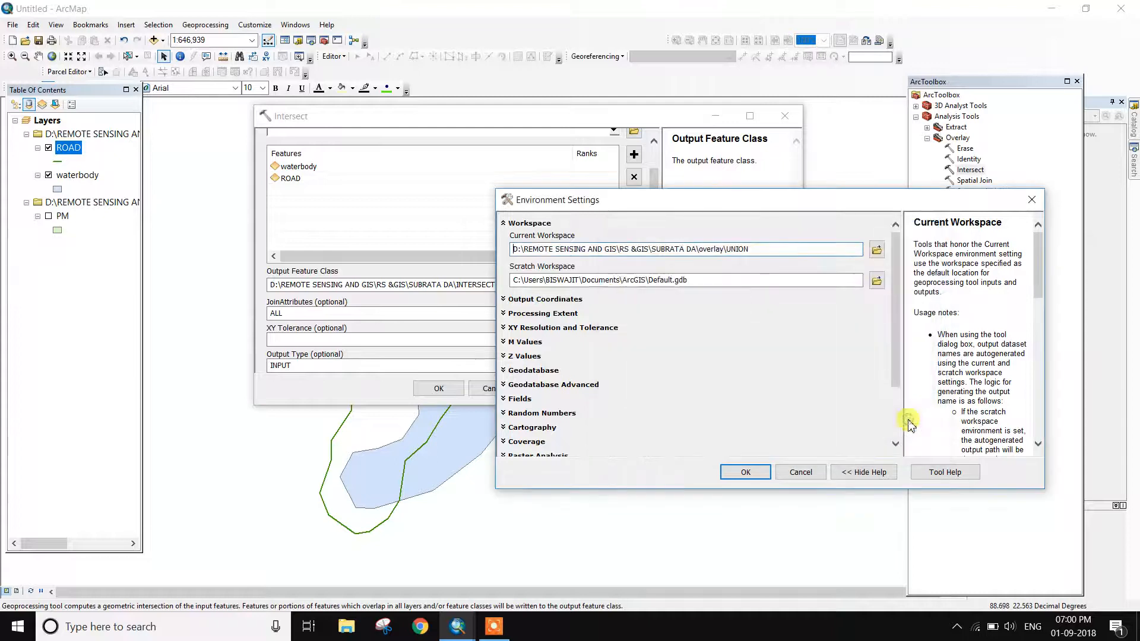
click(876, 281)
click(630, 317)
click(906, 417)
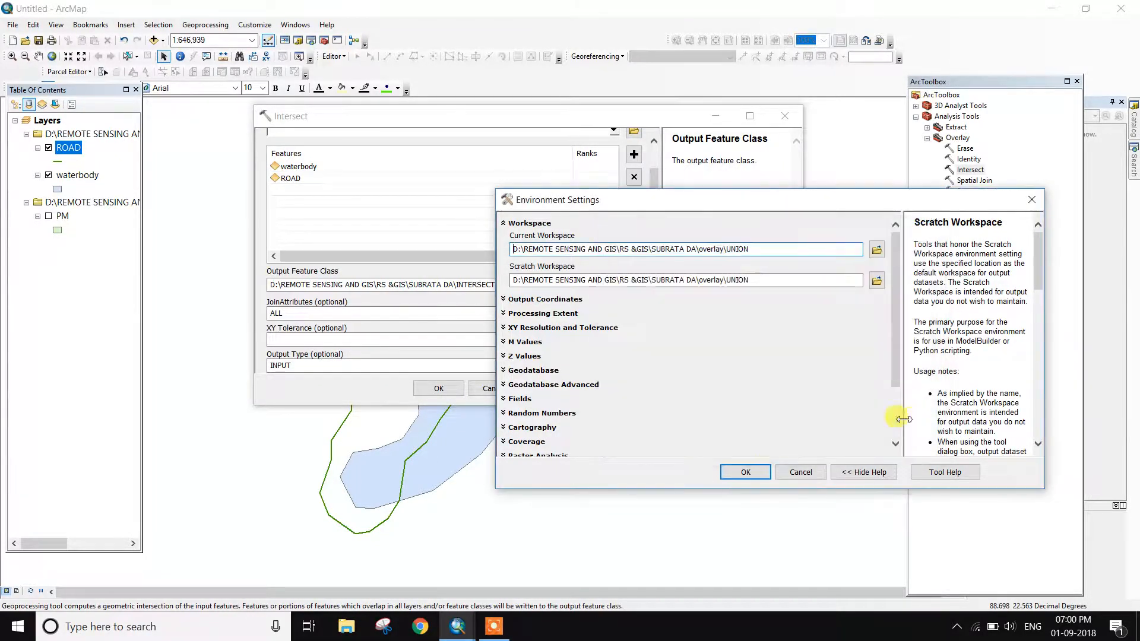
click(746, 472)
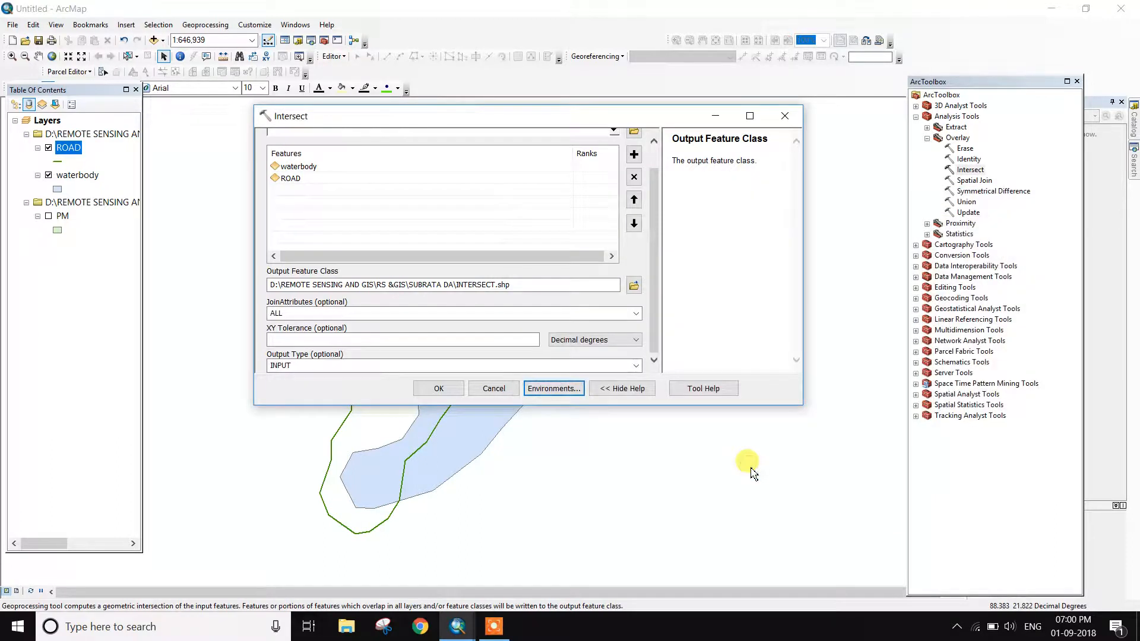
- Run Intersect and hide the ROAD layer to inspect the intersected line over the waterbody
click(444, 389)
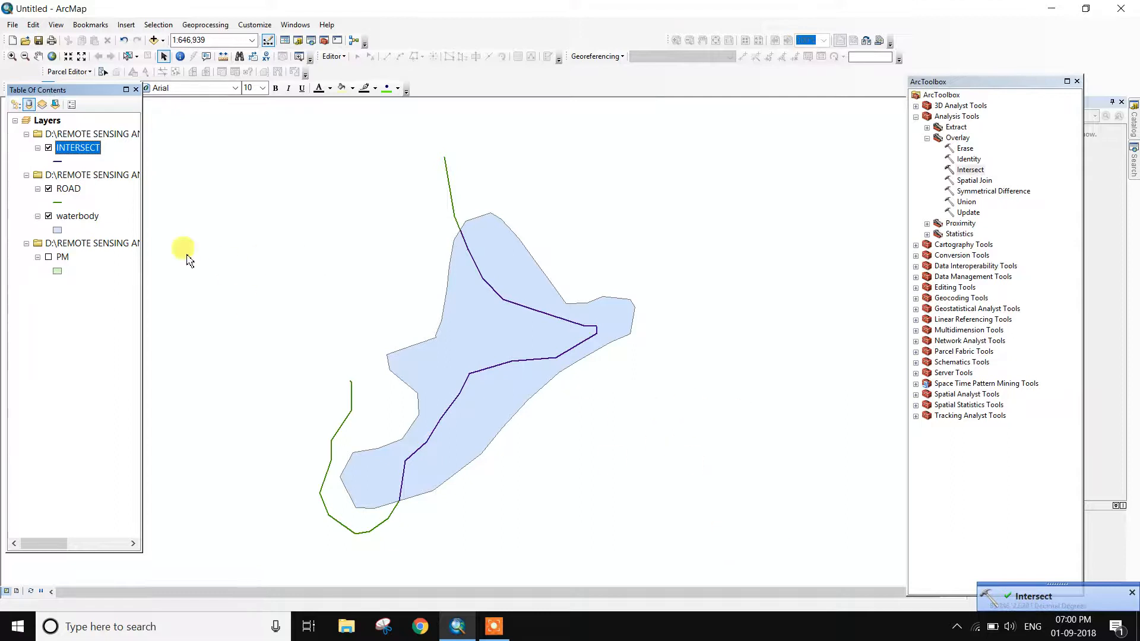
click(48, 189)
click(48, 190)
click(48, 190)
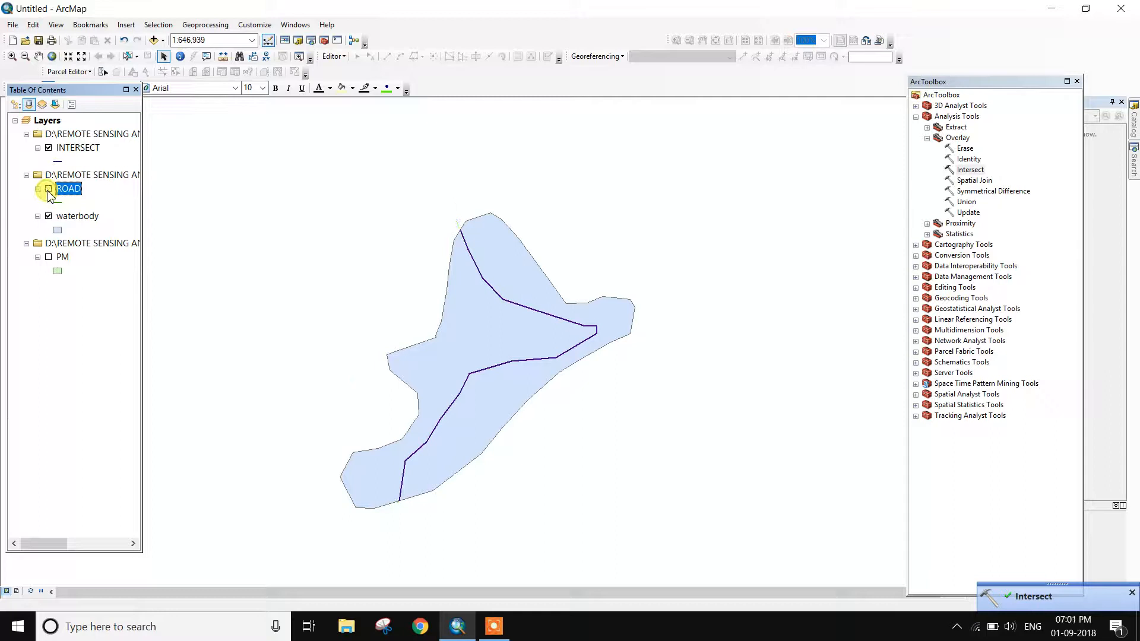
click(48, 190)
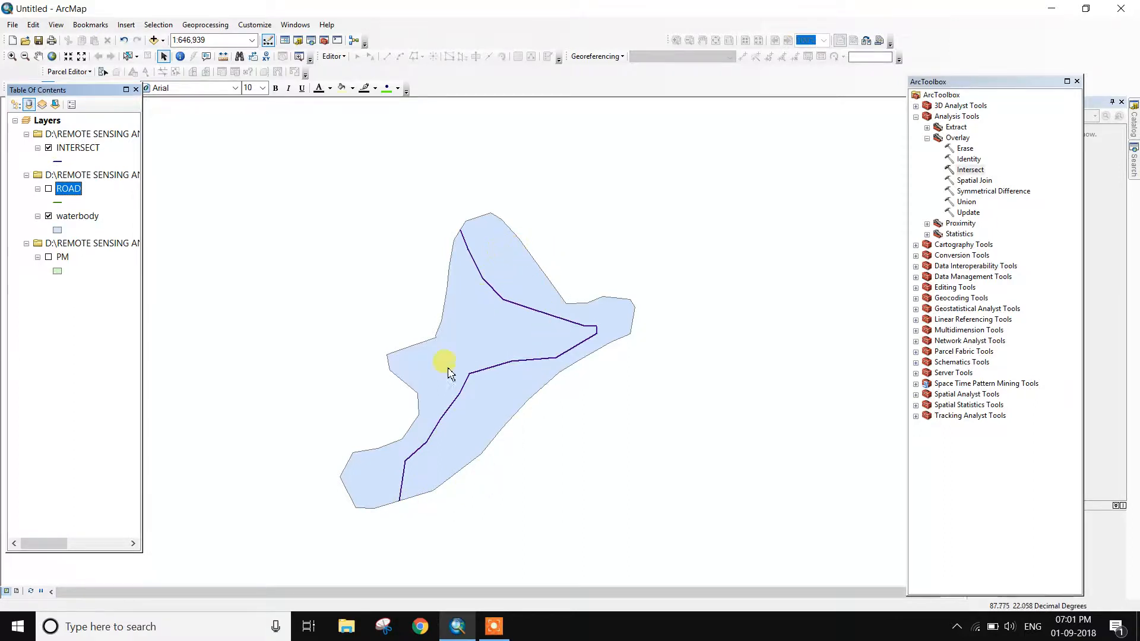
- Show the ROAD layer again and set the INTERSECT line symbol's width to 3
click(48, 189)
click(48, 189)
click(48, 189)
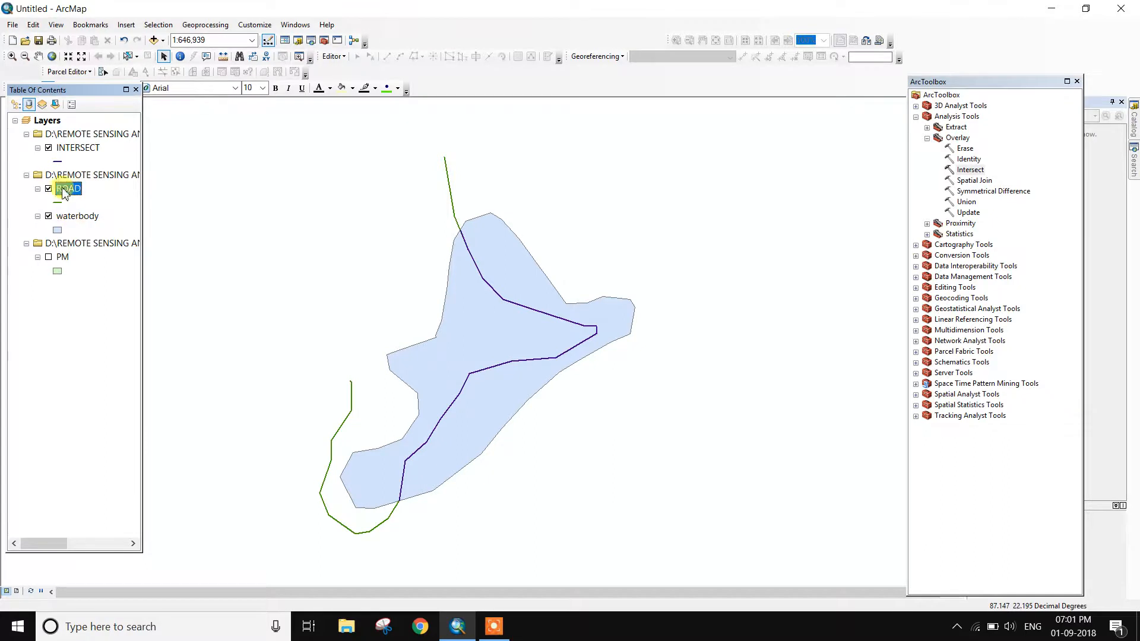
click(58, 161)
double_click(688, 279)
text(3)
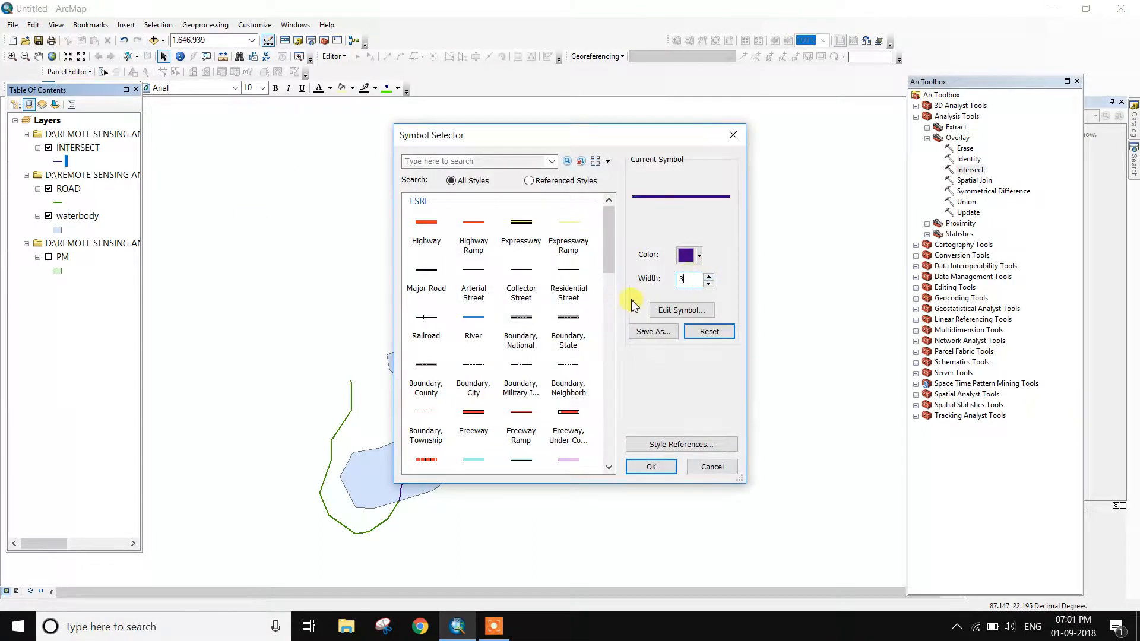
click(664, 466)
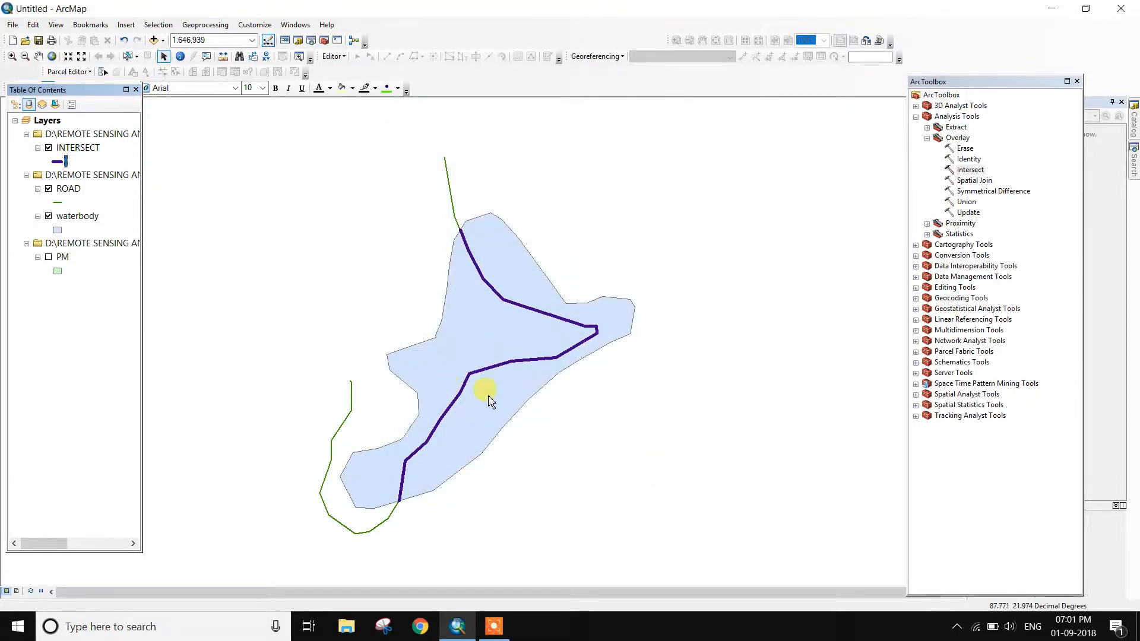
- Apply the Highway line symbol to the ROAD layer
click(59, 205)
click(418, 223)
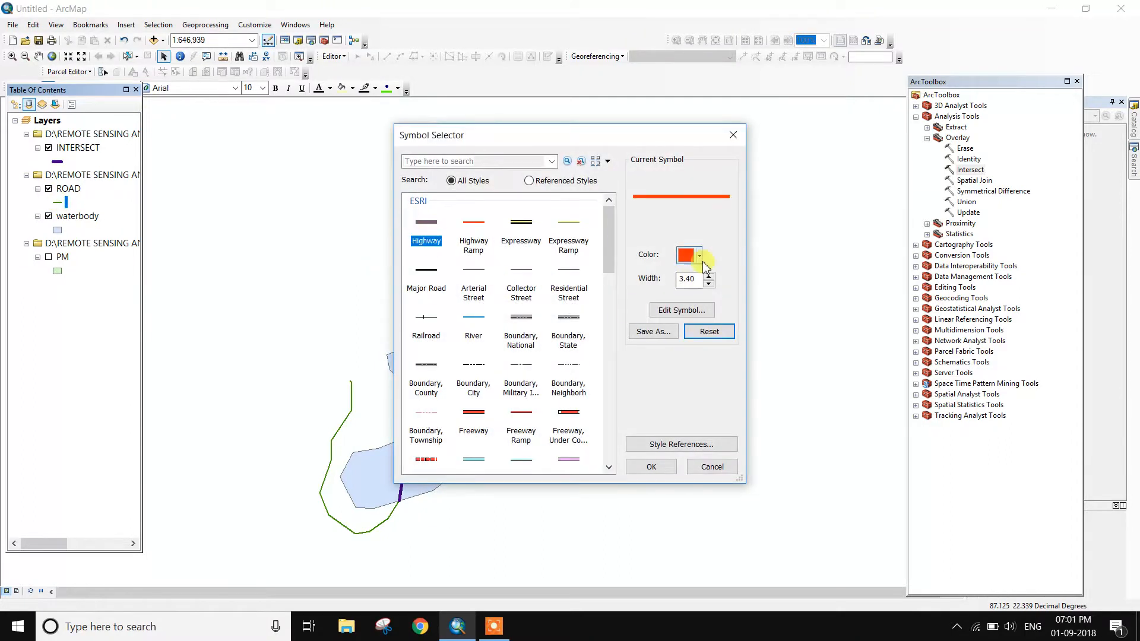
click(652, 466)
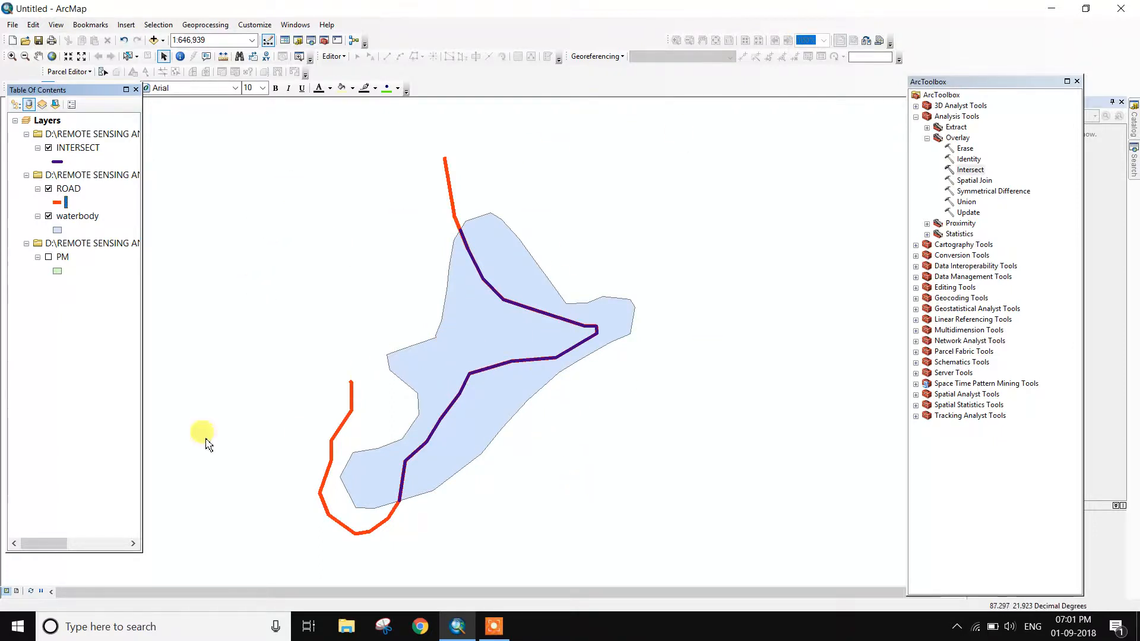
- Switch to layout view and fit the data frame to its full extent so the road and waterbody fill the page
click(17, 591)
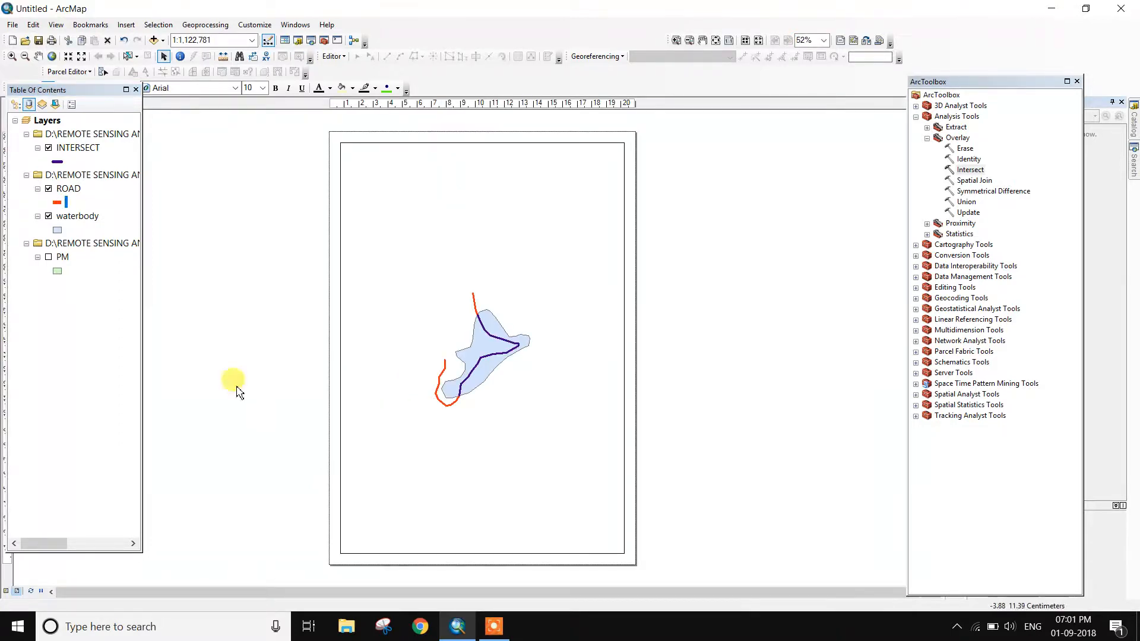
right_click(448, 297)
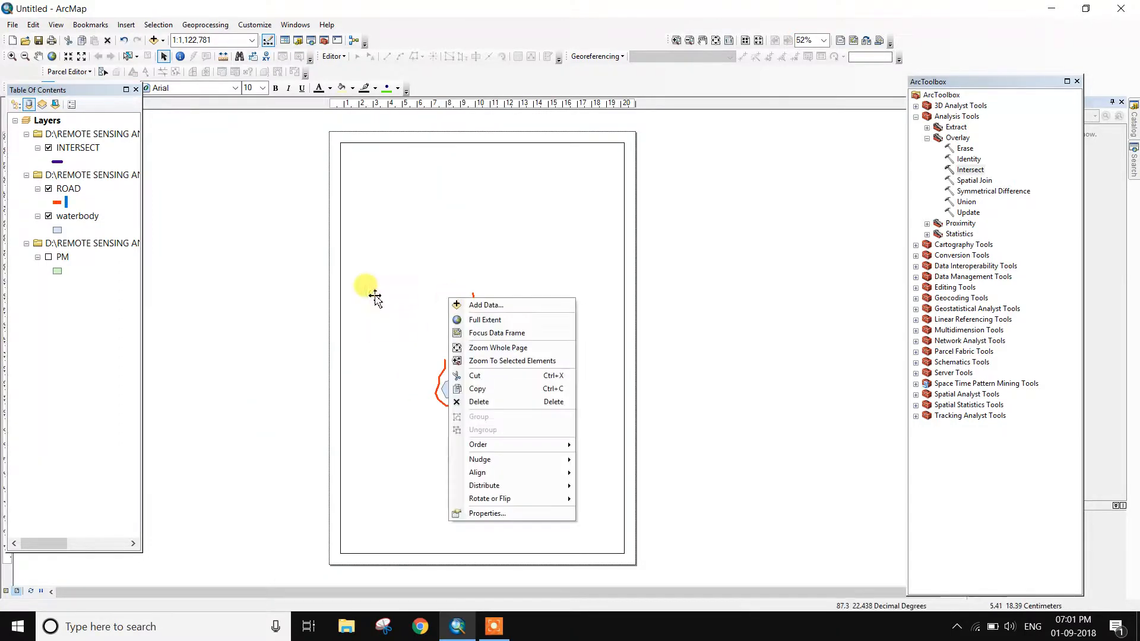
right_click(88, 153)
click(153, 212)
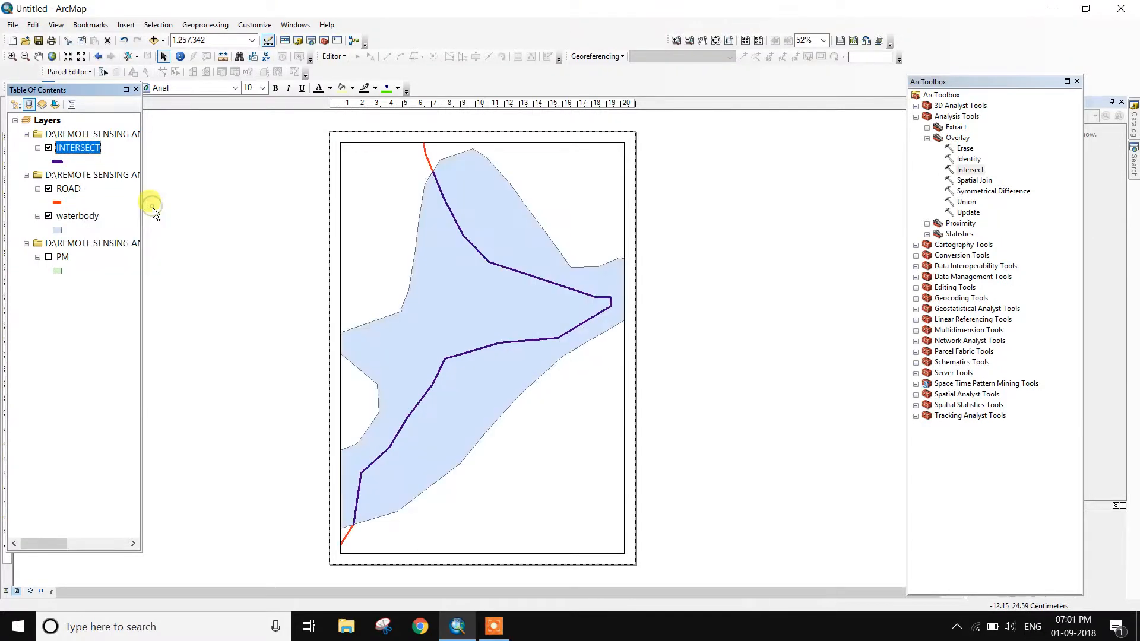
scroll(416, 283, down, 2)
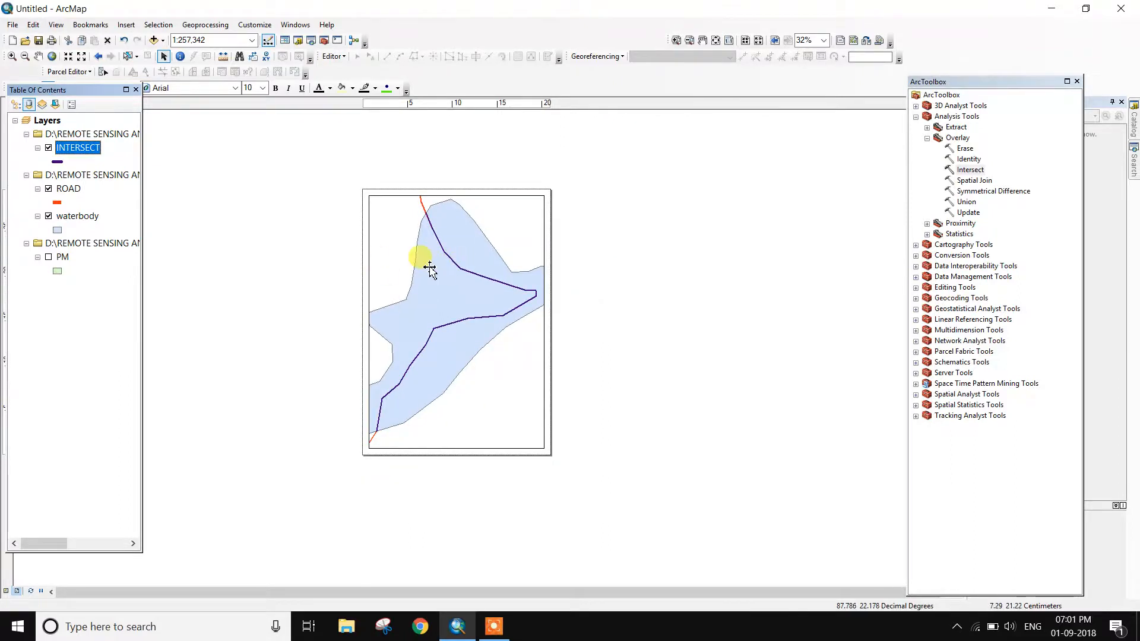
right_click(428, 265)
click(457, 295)
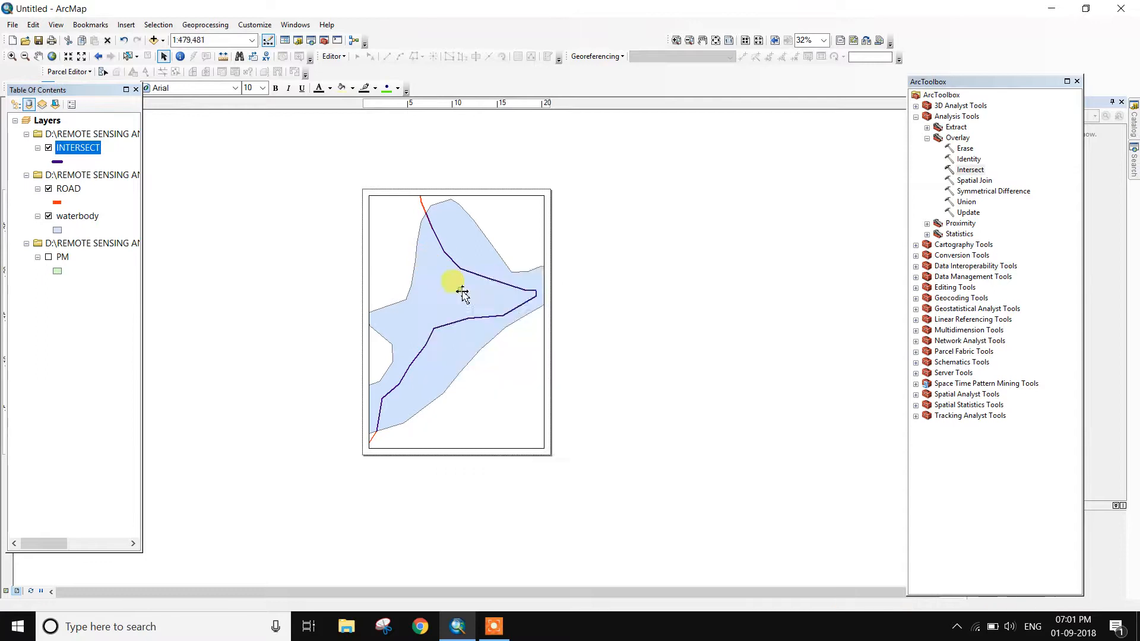
scroll(438, 223, up, 2)
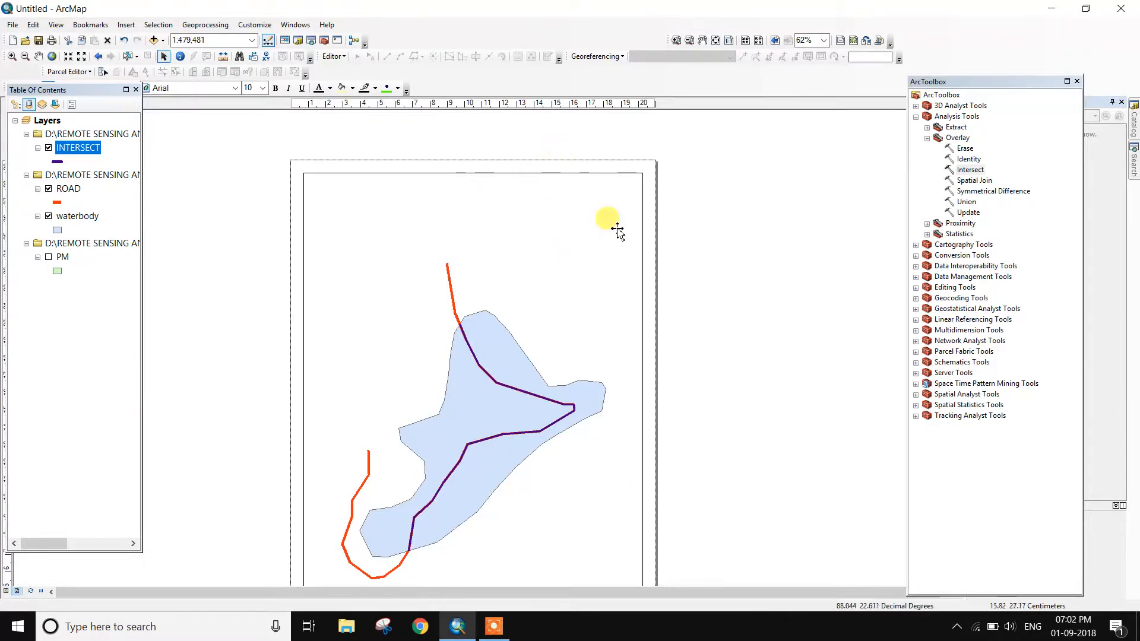
click(701, 41)
drag(521, 255, 598, 232)
scroll(575, 300, up, 2)
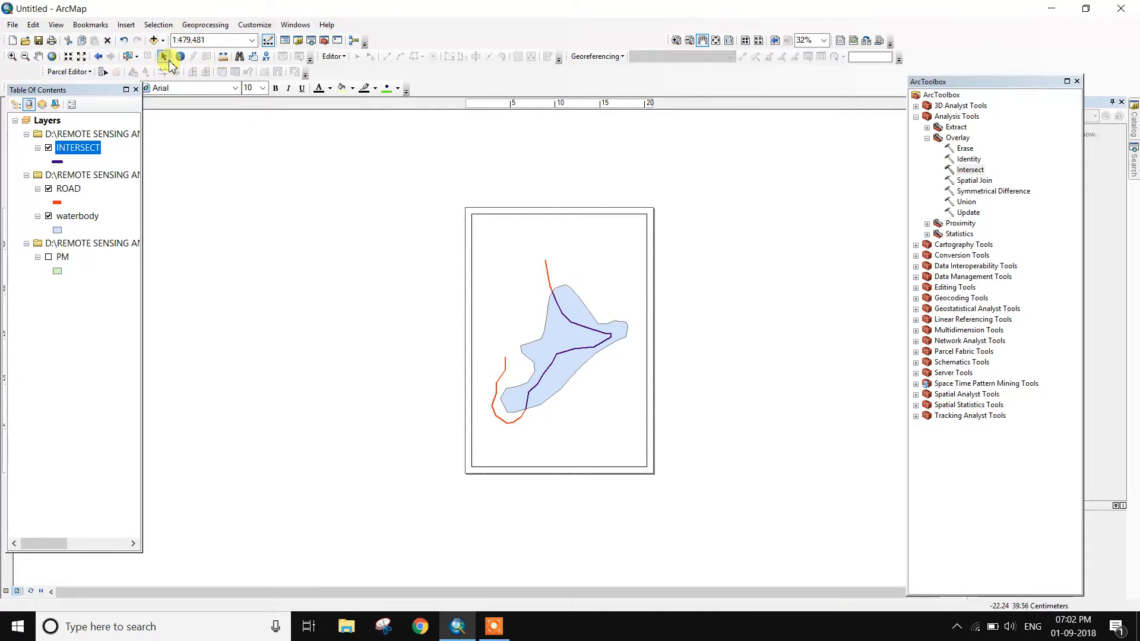
click(130, 26)
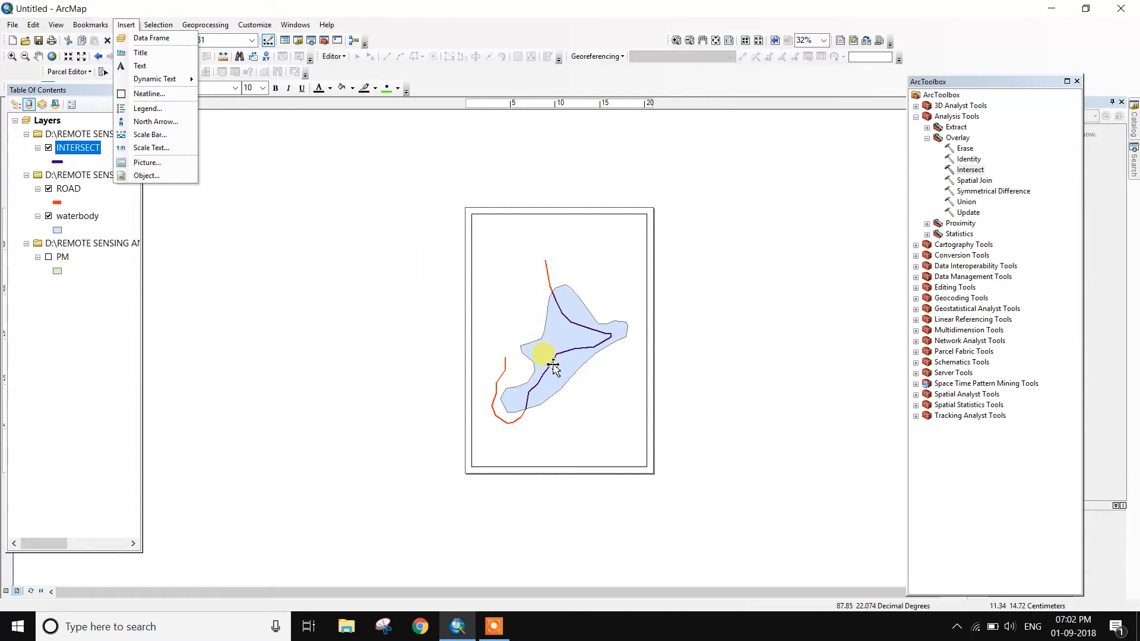
click(492, 629)
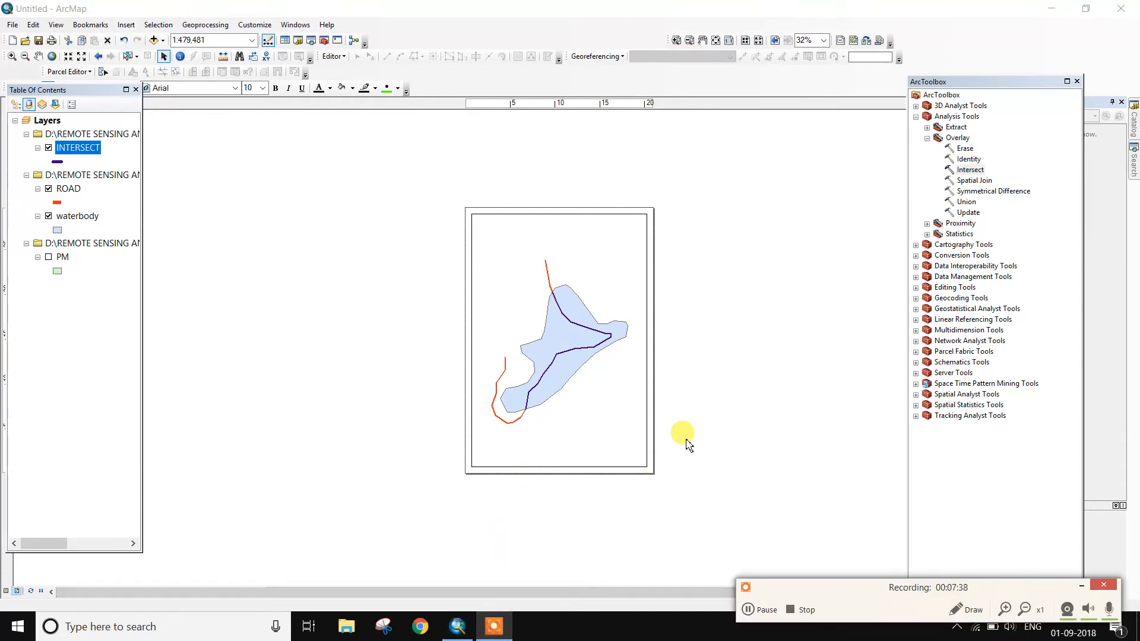